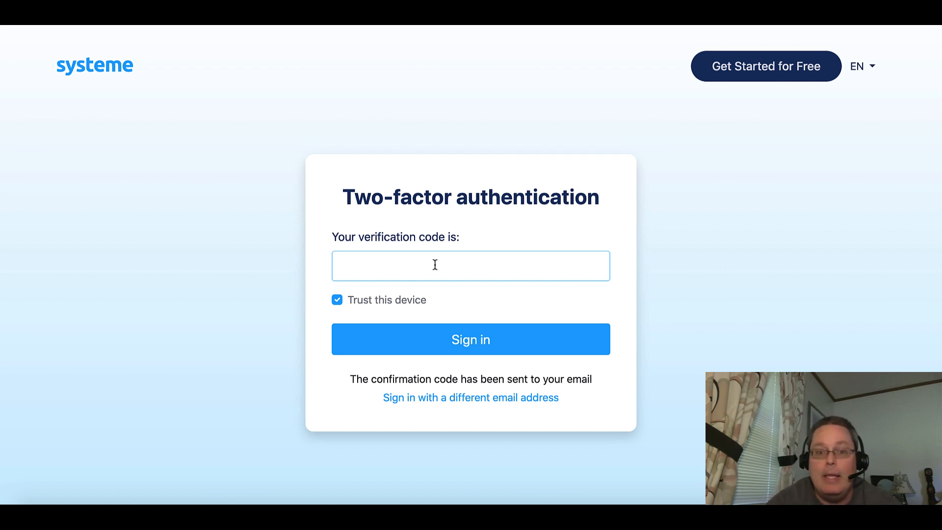
Paste the two-factor verification code and sign in.
key(ctrl+v)
click(442, 342)
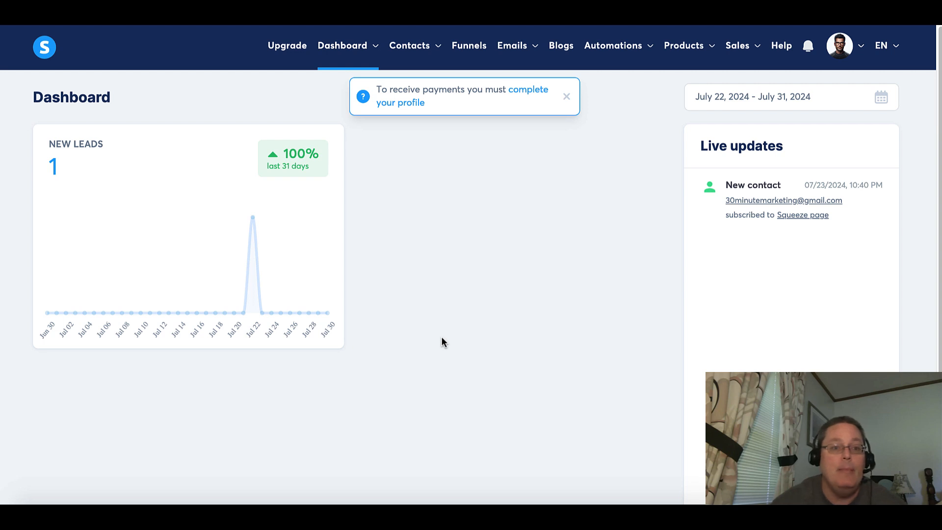
Dismiss the complete-your-profile notice and open the Contacts list.
mouse_move(251, 221)
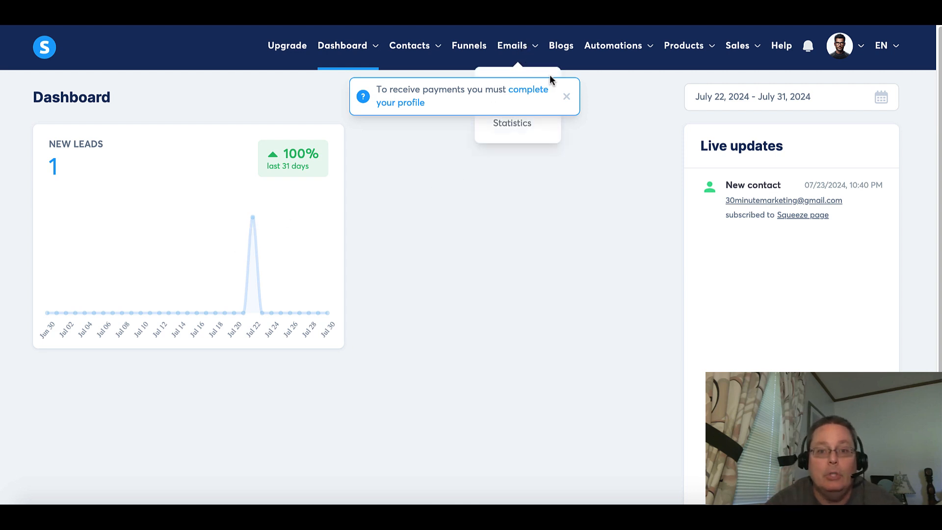
click(568, 100)
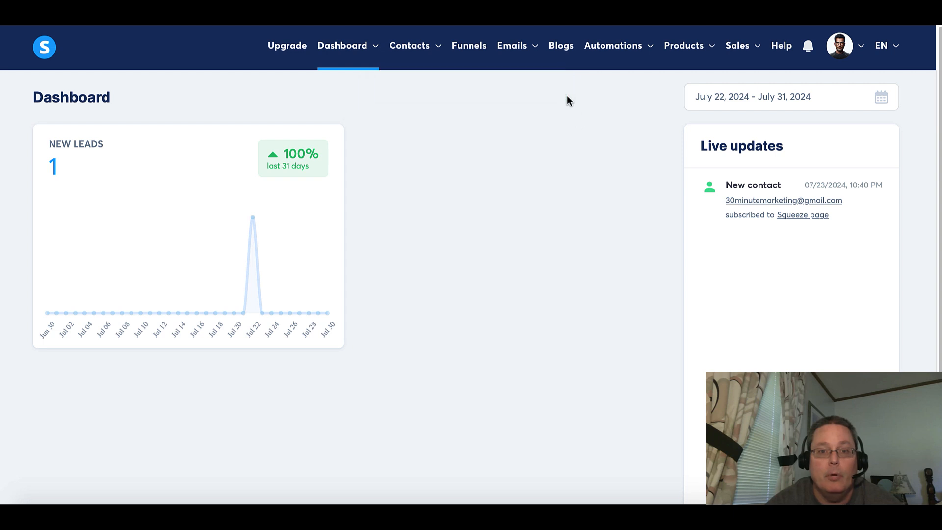
mouse_move(435, 46)
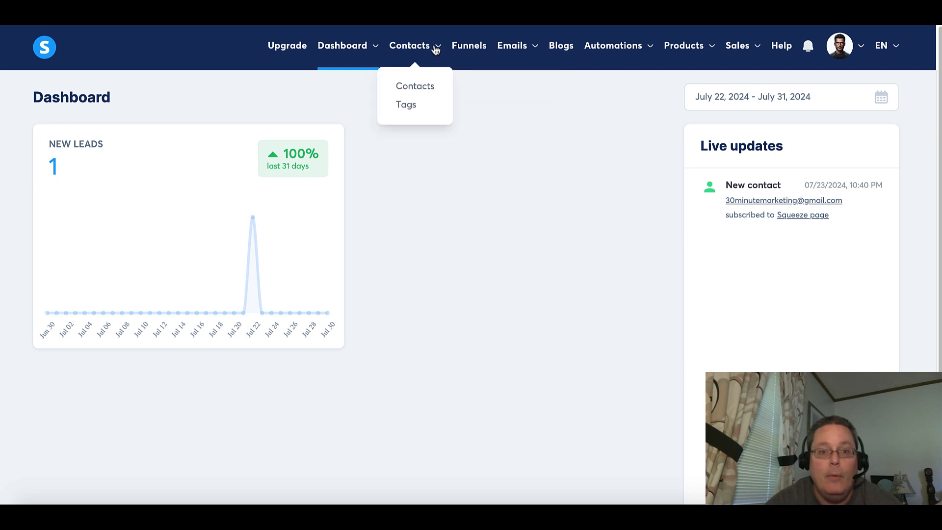
click(416, 90)
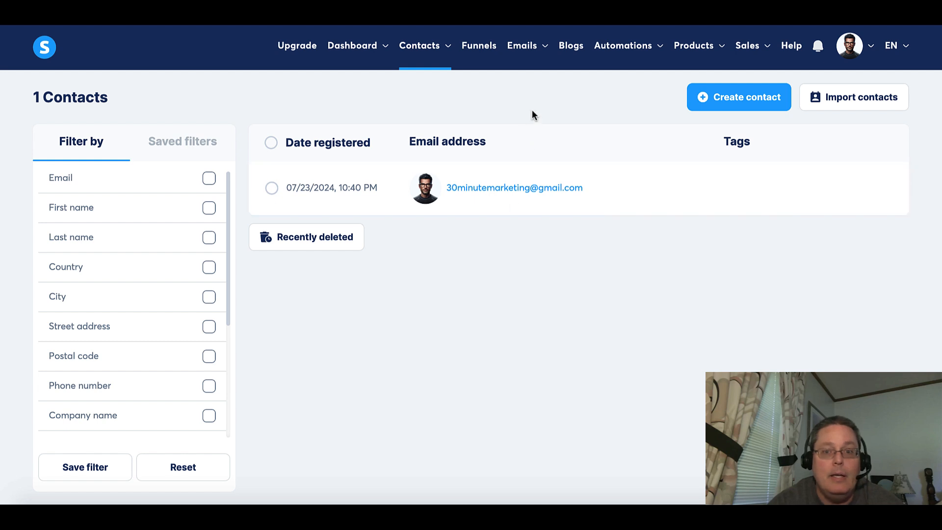
Create an email campaign named New Test Campagin with the description New Test Campaing.
mouse_move(532, 46)
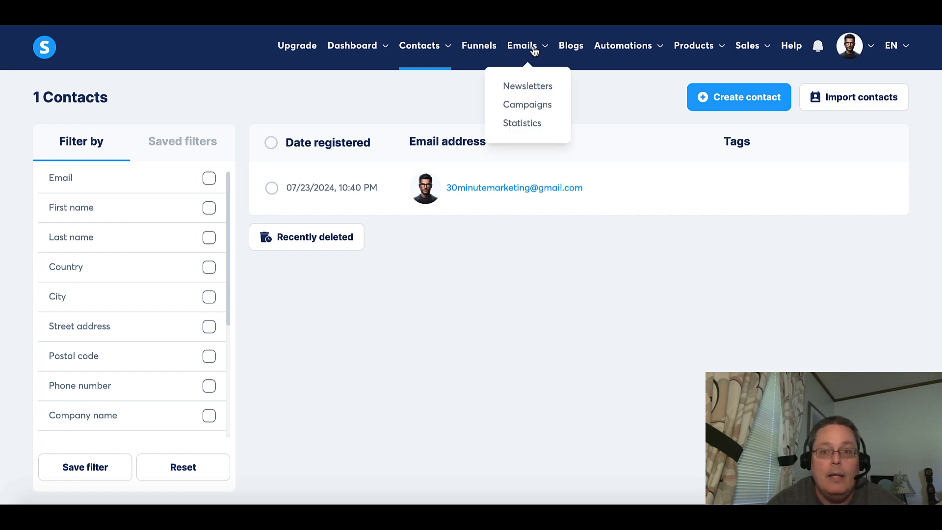
click(527, 105)
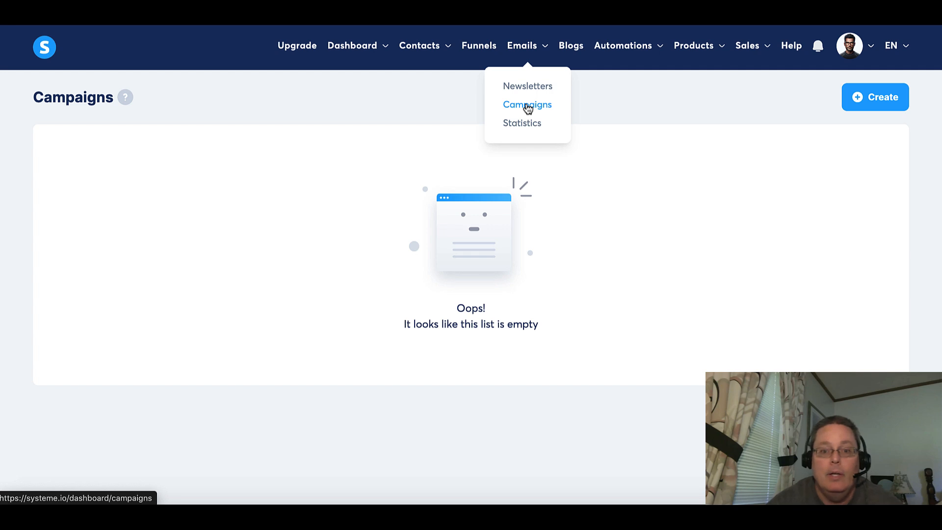
click(870, 101)
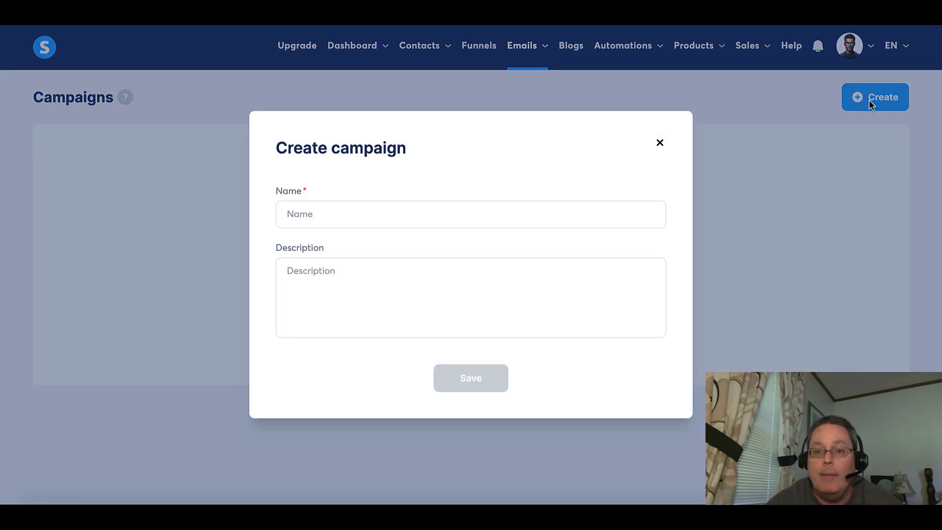
click(329, 216)
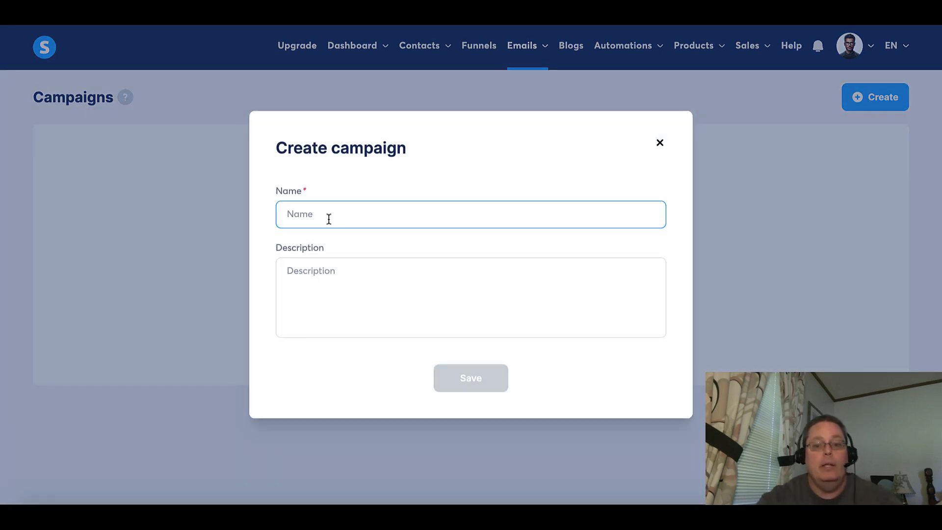
text(New Test Campagin)
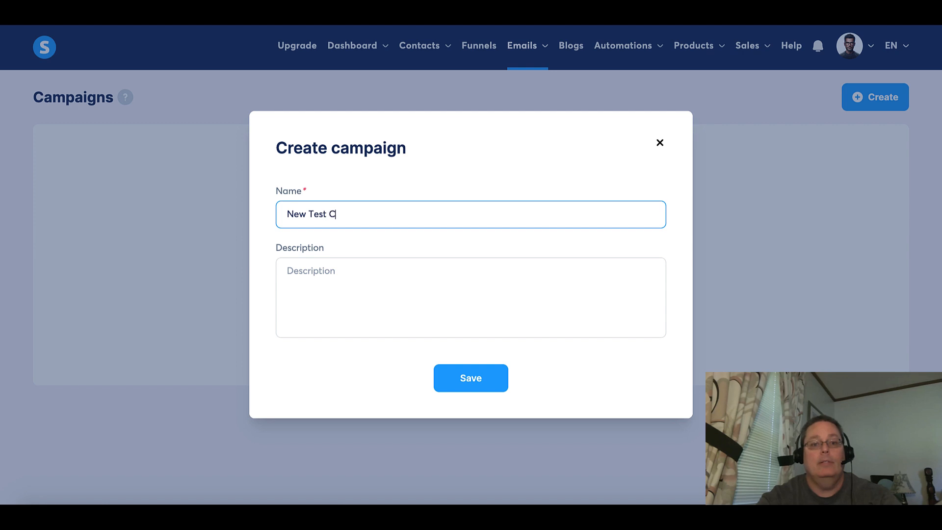
click(339, 282)
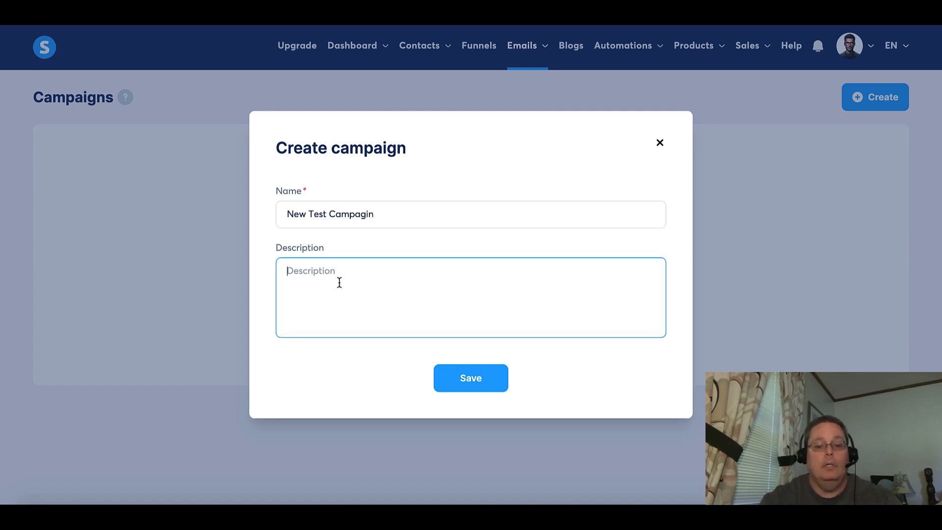
text(New Test Campaing)
click(474, 381)
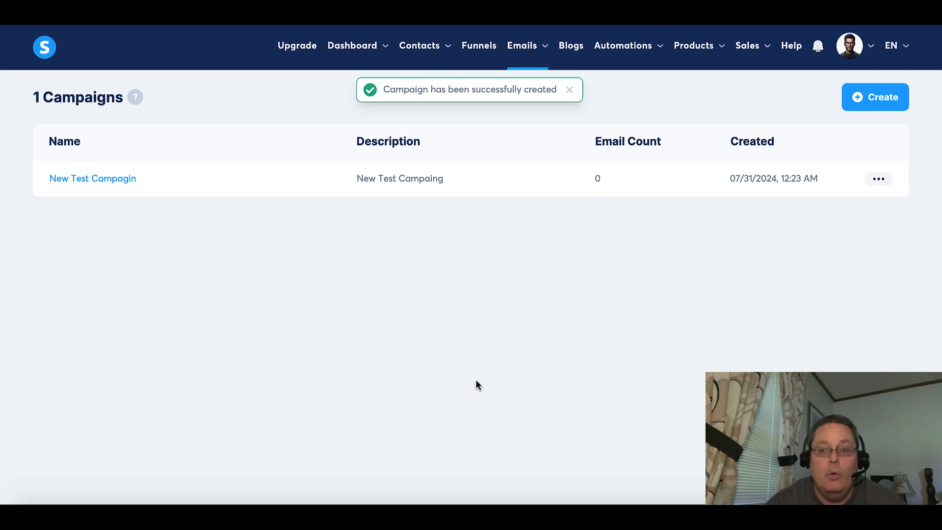
Open the New Test Campagin campaign.
click(877, 181)
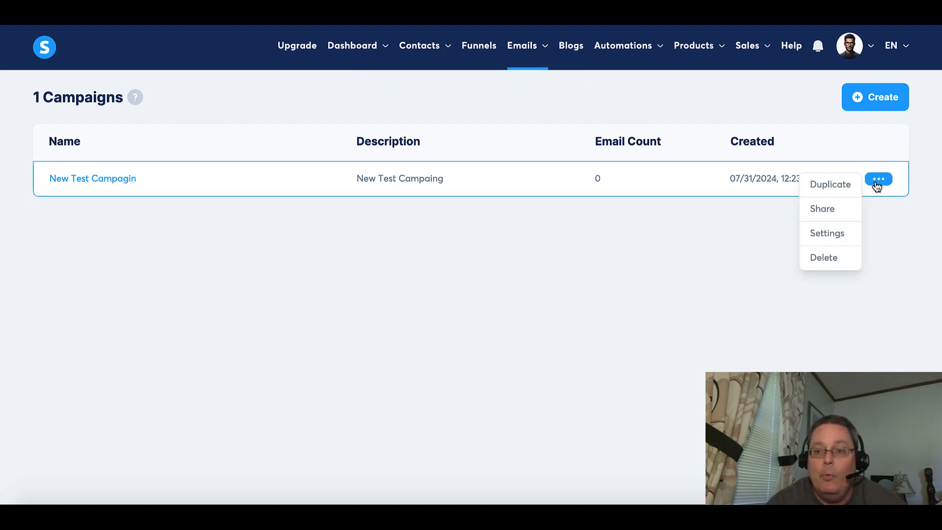
click(535, 276)
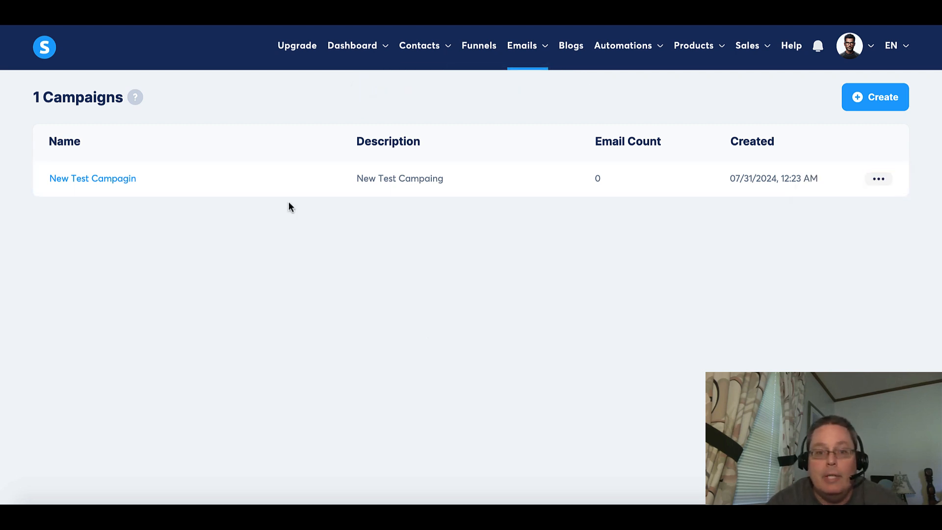
click(117, 184)
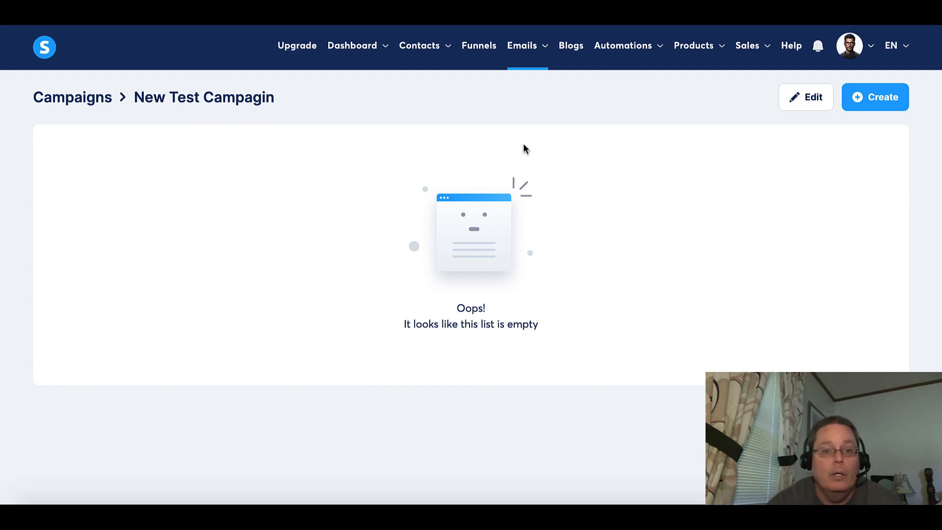
Try to add a campaign email with subject 1st Followup Email, sender name Thirty Minute Marketing, a custom sender email and the classic editor.
click(859, 103)
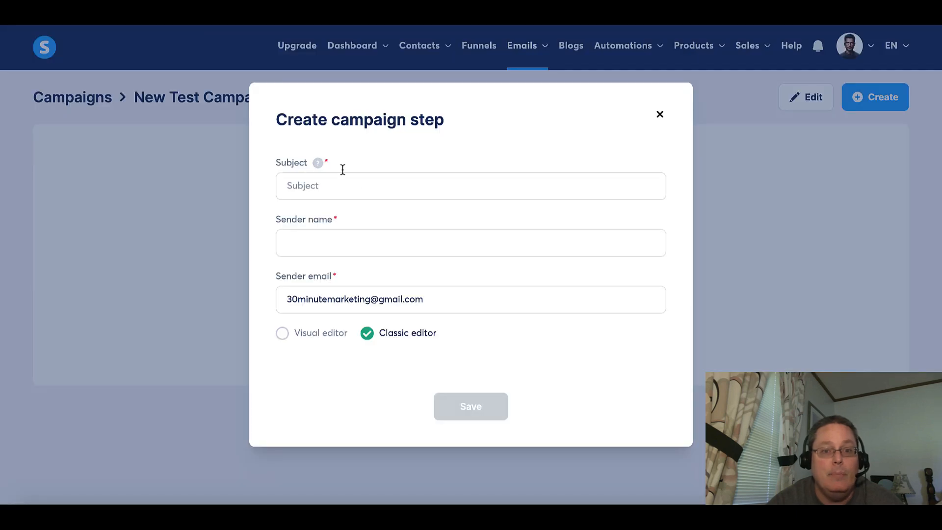
click(327, 189)
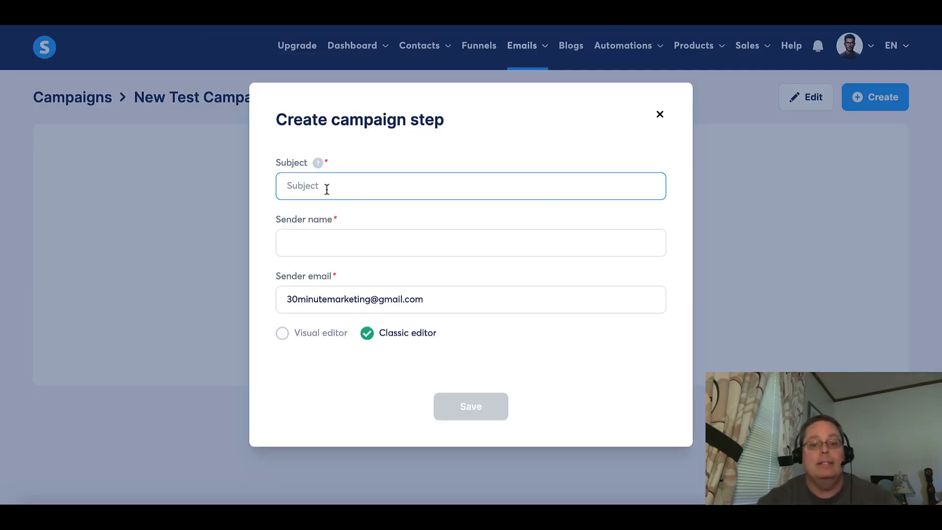
text(1st)
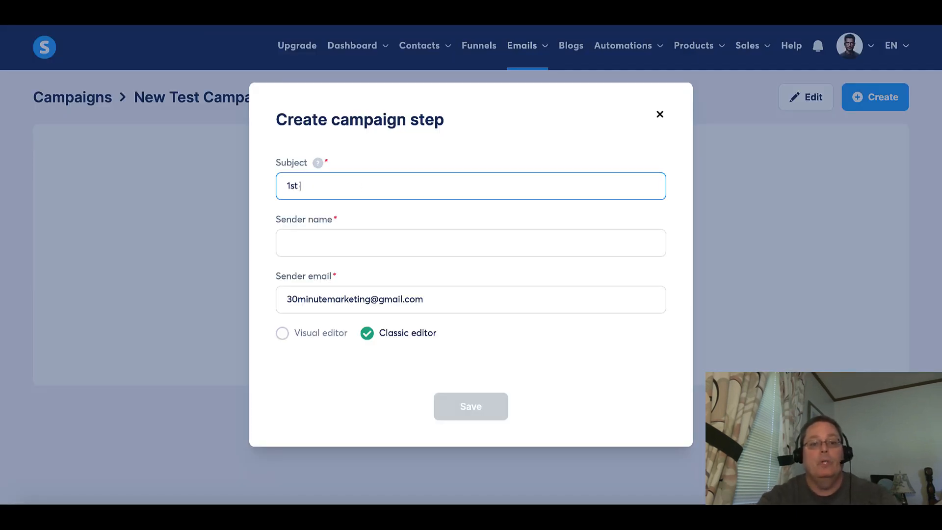
text( Follow)
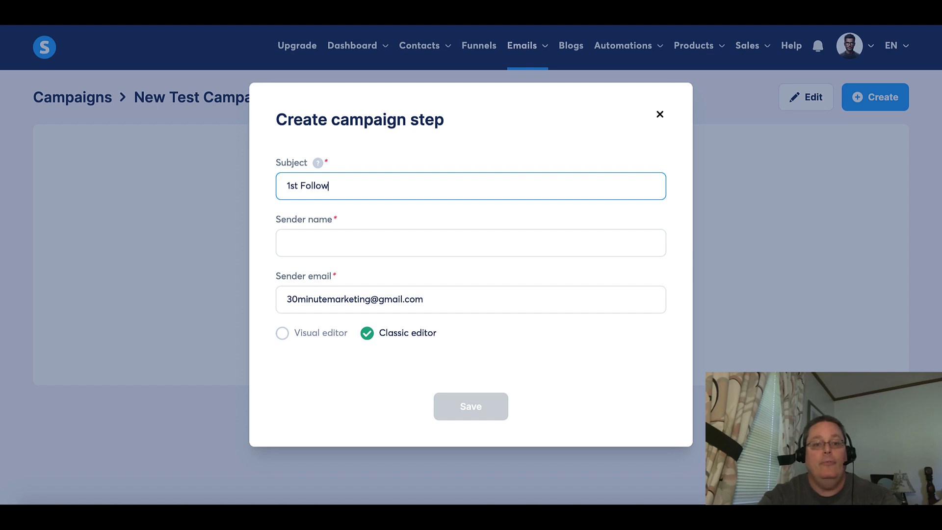
text(up Email)
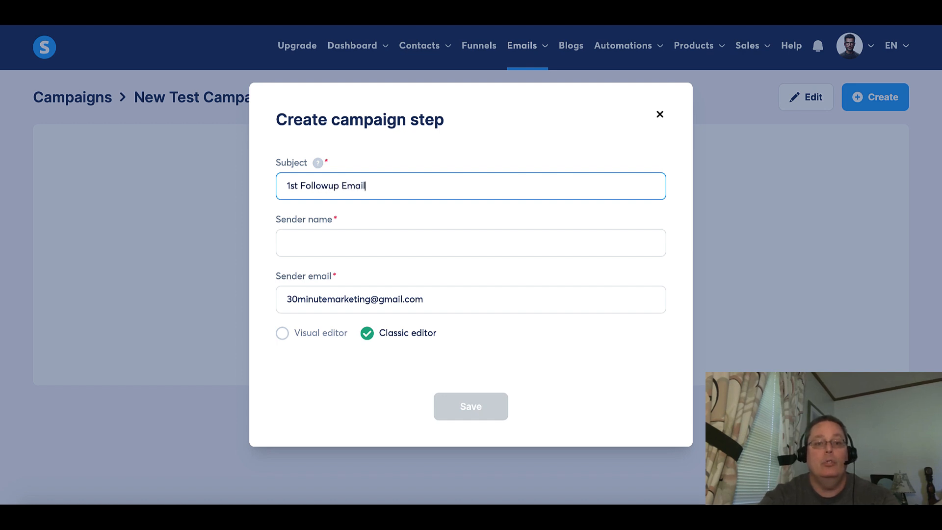
click(305, 244)
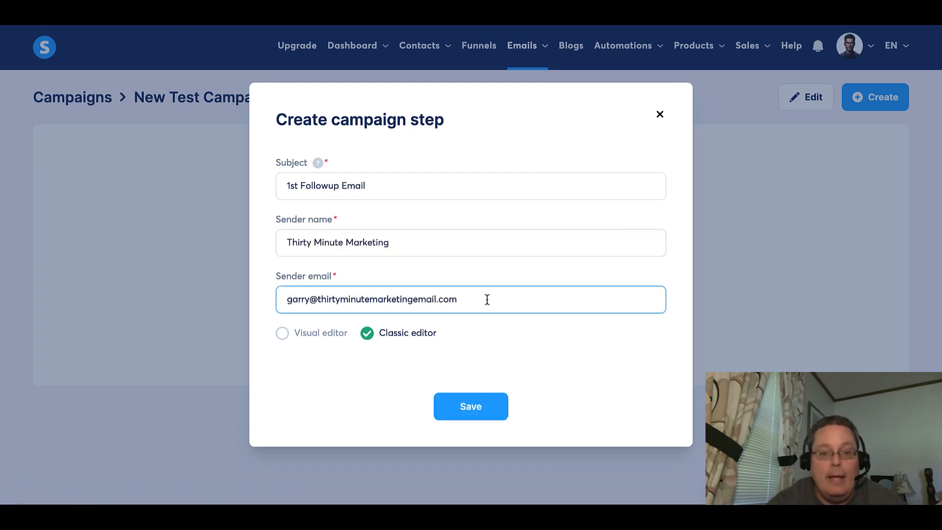
click(284, 335)
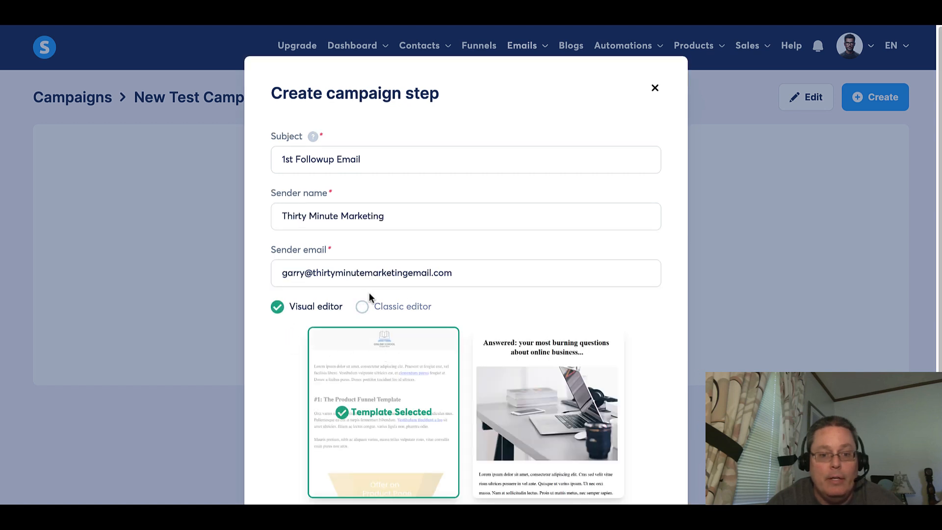
click(361, 306)
click(492, 414)
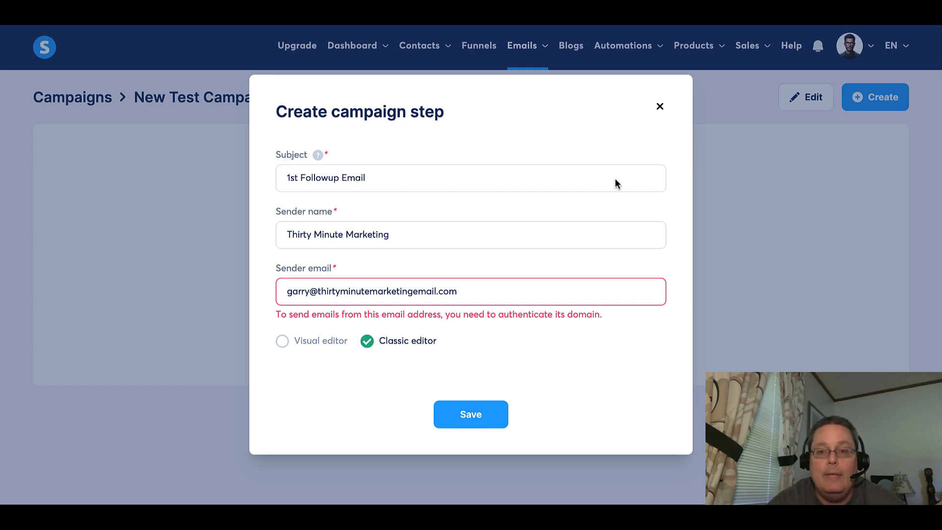
click(660, 108)
Open the account's email settings and review the Domains and Verified email addresses sections.
mouse_move(872, 62)
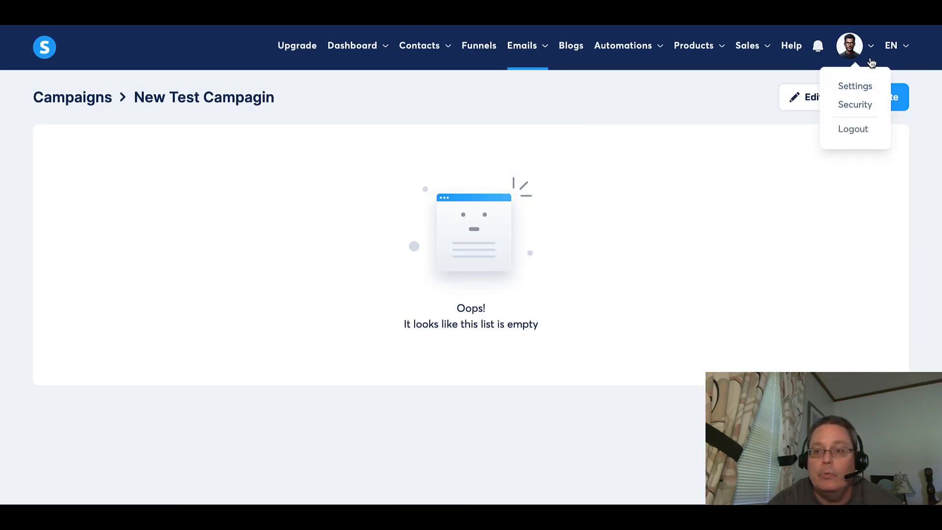
click(854, 91)
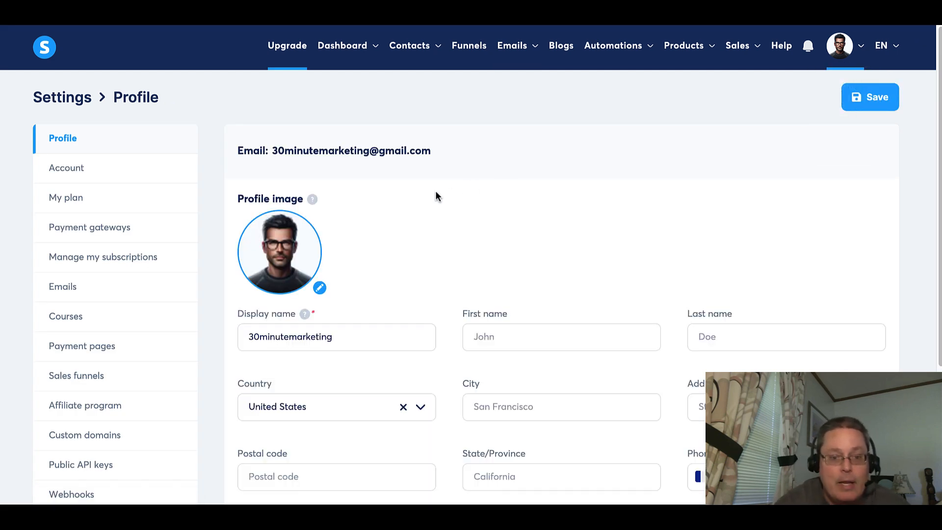
click(69, 289)
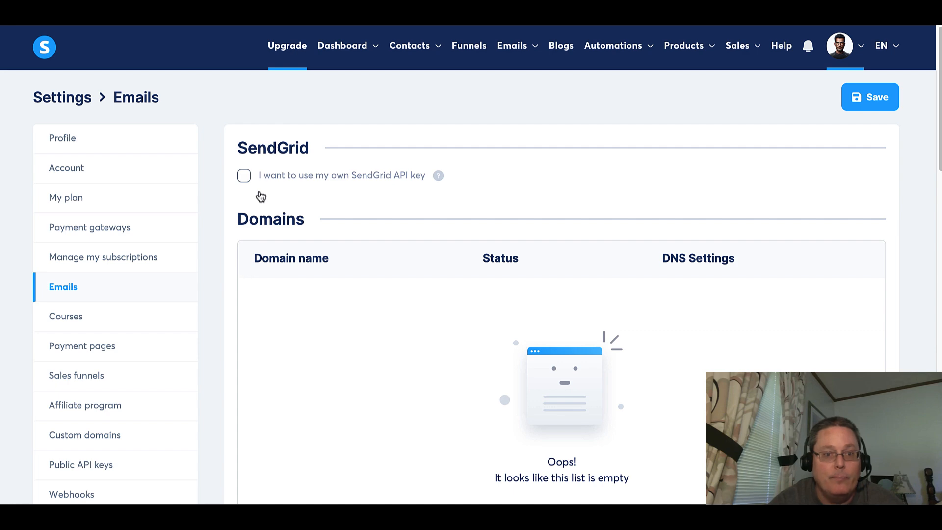
scroll(423, 299, down, 3)
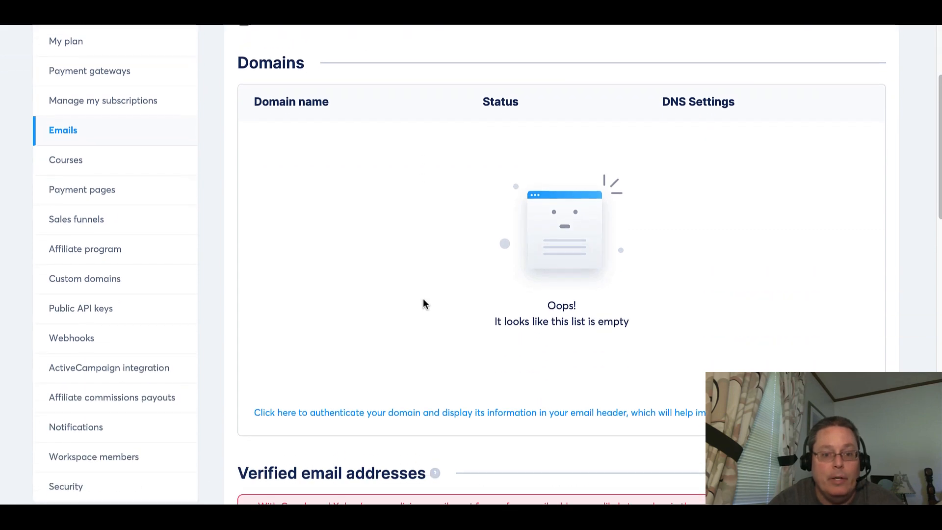
scroll(425, 304, down, 4)
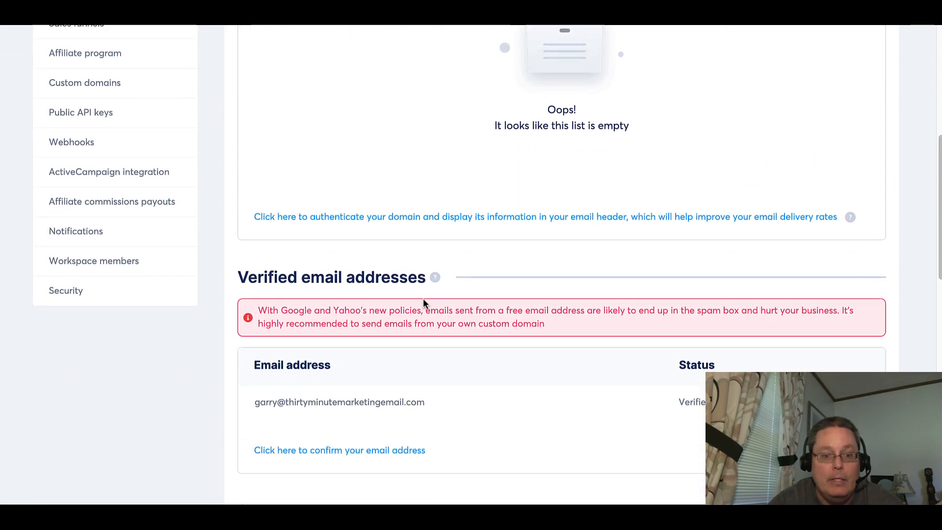
scroll(424, 303, down, 2)
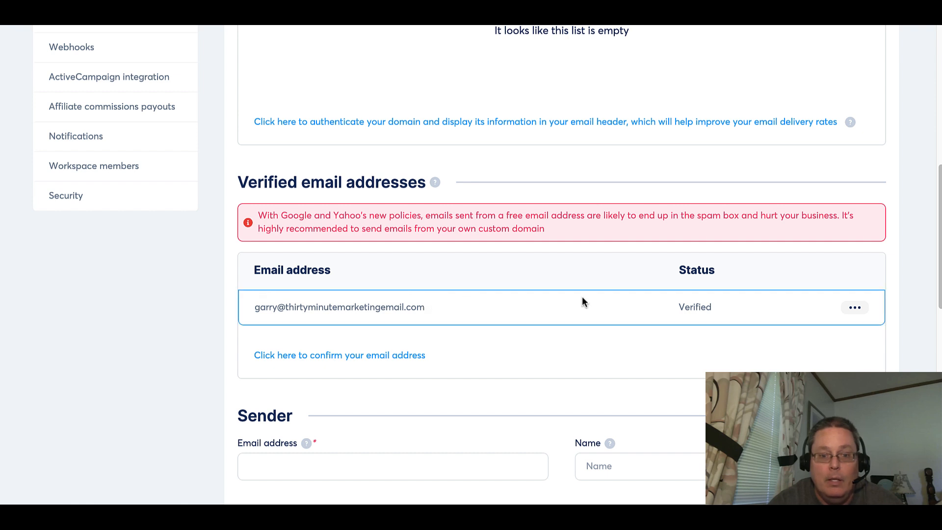
scroll(599, 309, up, 5)
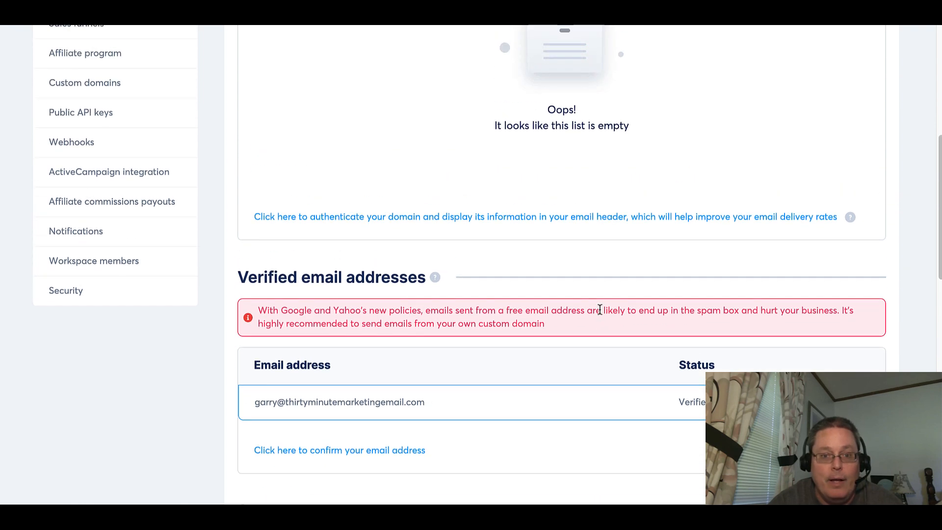
scroll(599, 309, up, 1)
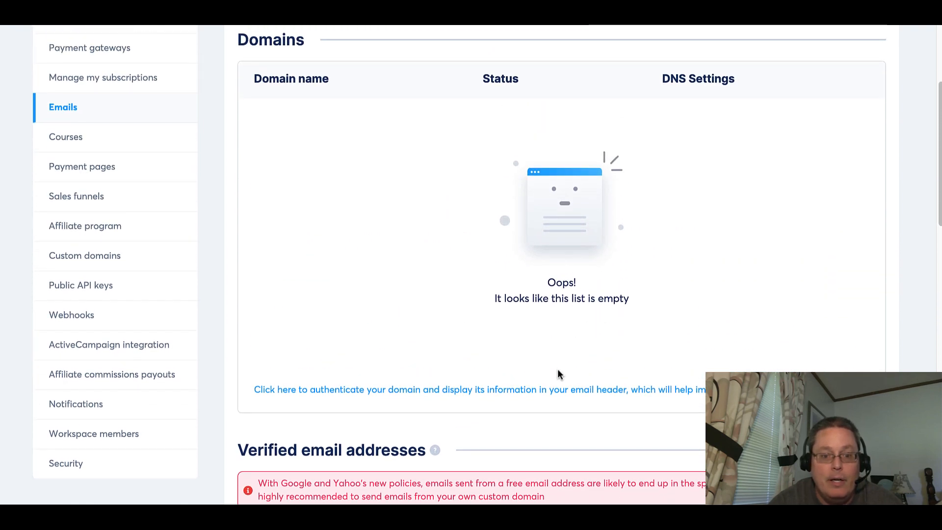
Open the domain authentication setup, read the domain name help, and close it without saving.
click(554, 391)
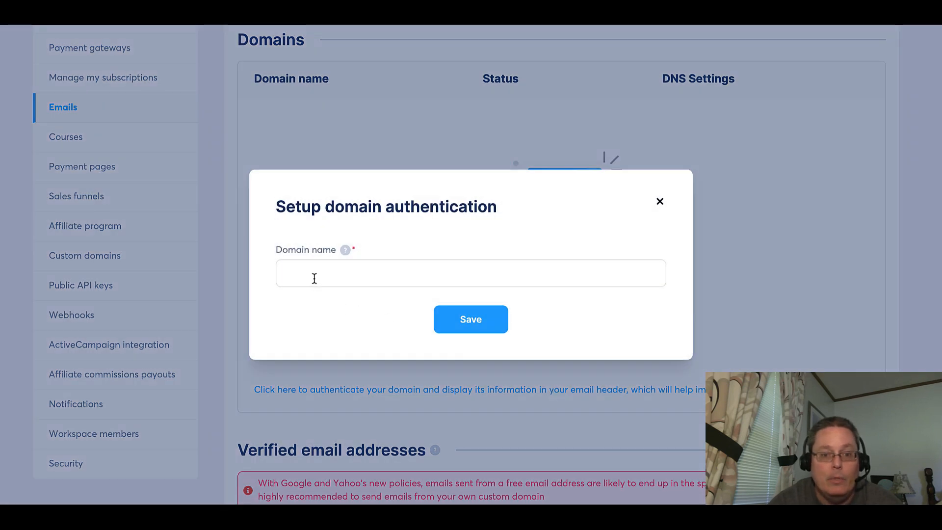
mouse_move(346, 250)
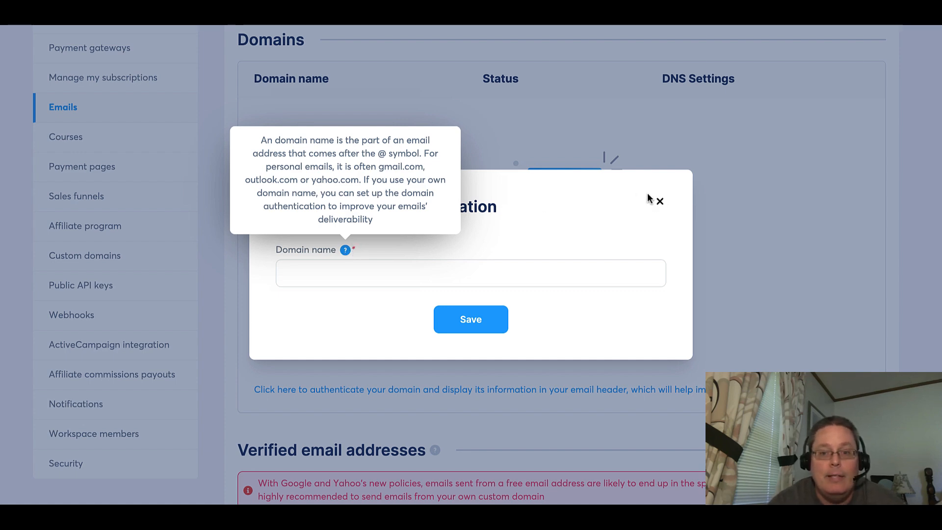
click(660, 204)
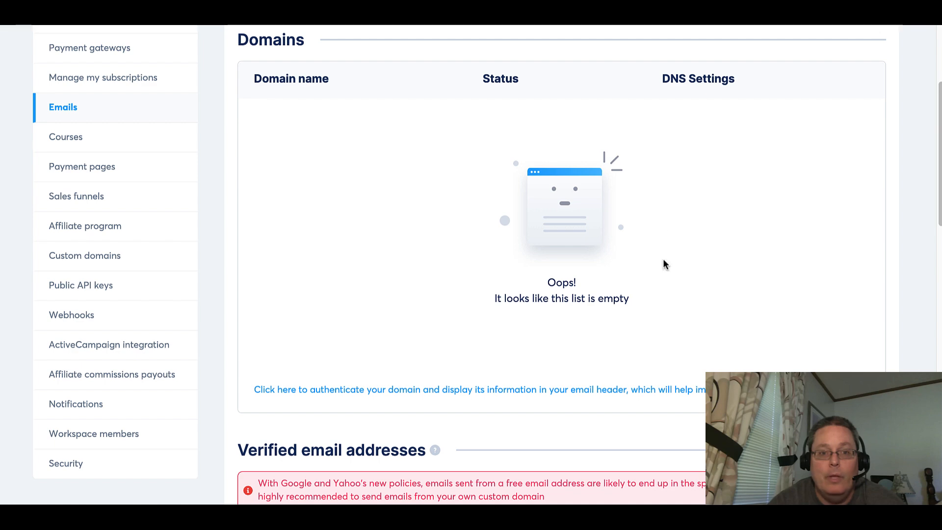
scroll(663, 264, up, 3)
scroll(663, 264, down, 10)
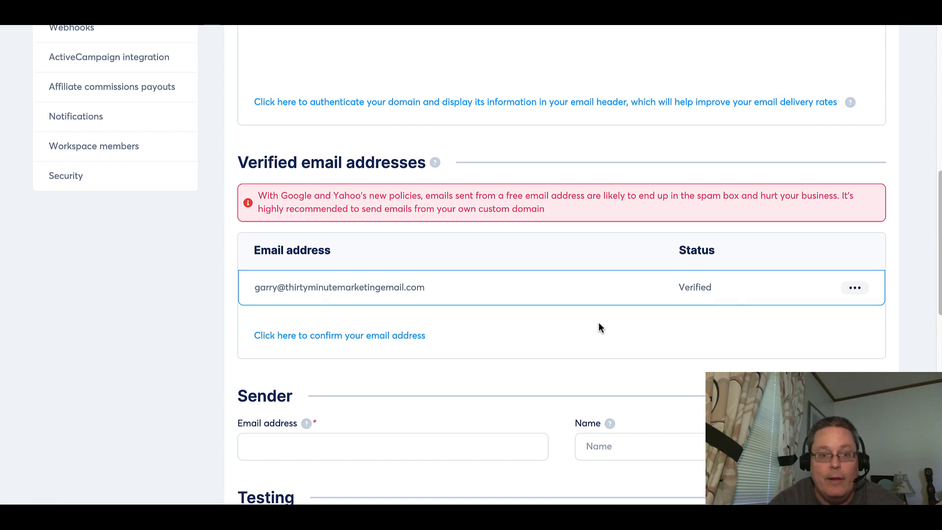
Add the domain thirtyminutemarketingemail.com for authentication, trimming the pasted address down to the domain name.
scroll(598, 327, down, 1)
scroll(597, 326, down, 7)
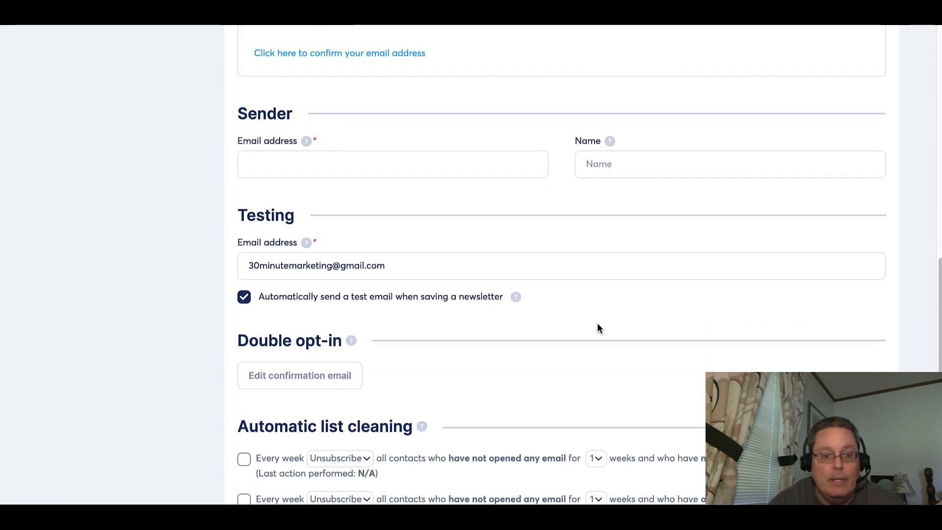
scroll(598, 326, up, 15)
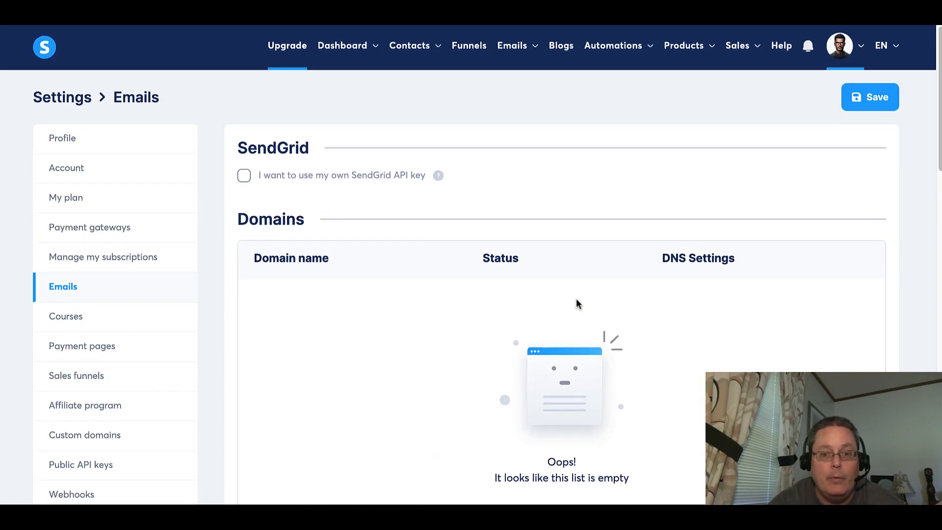
scroll(576, 301, down, 3)
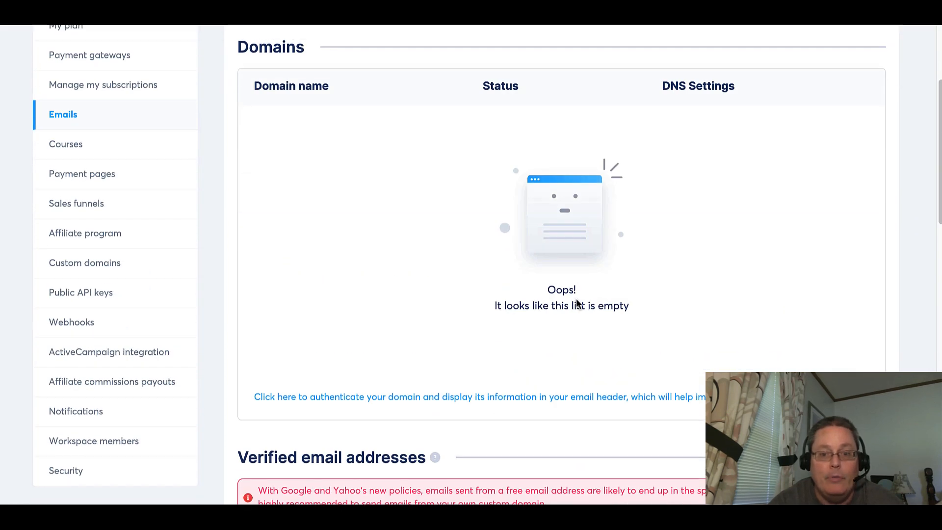
click(497, 392)
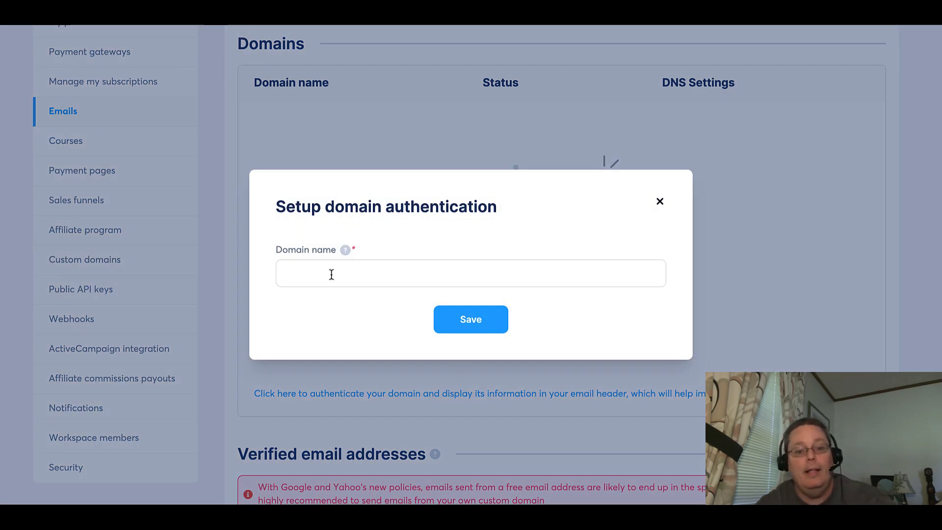
click(331, 274)
key(ctrl+v)
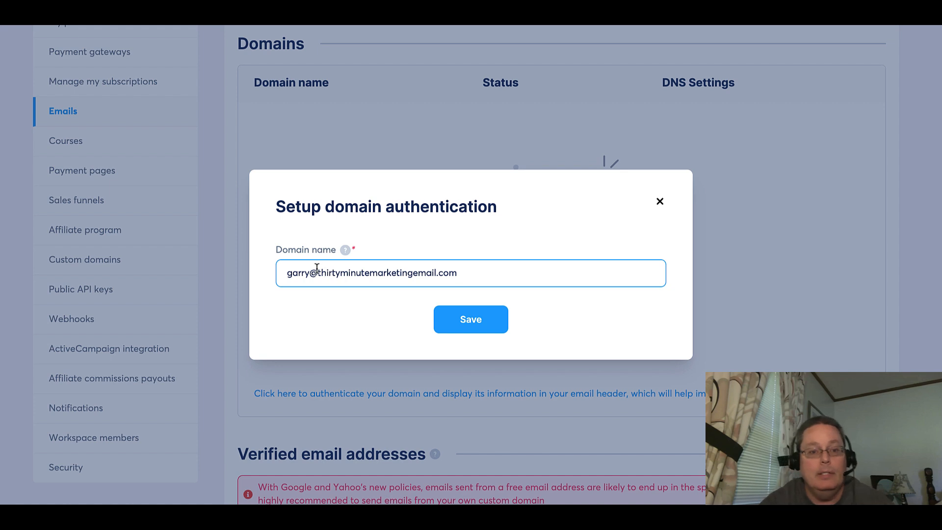
click(317, 272)
key(BackSpace)
key(BackSpace)
key(BackSpace)
key(BackSpace)
key(BackSpace)
key(BackSpace)
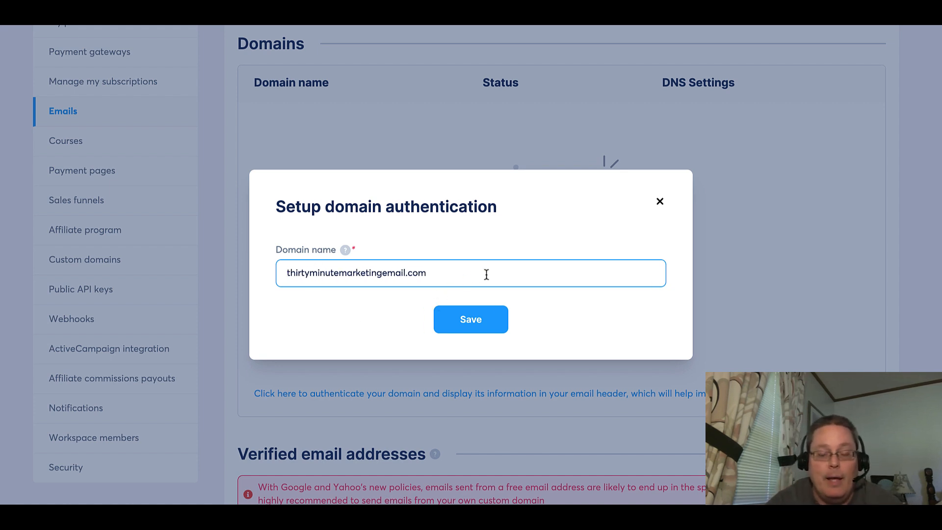
click(477, 324)
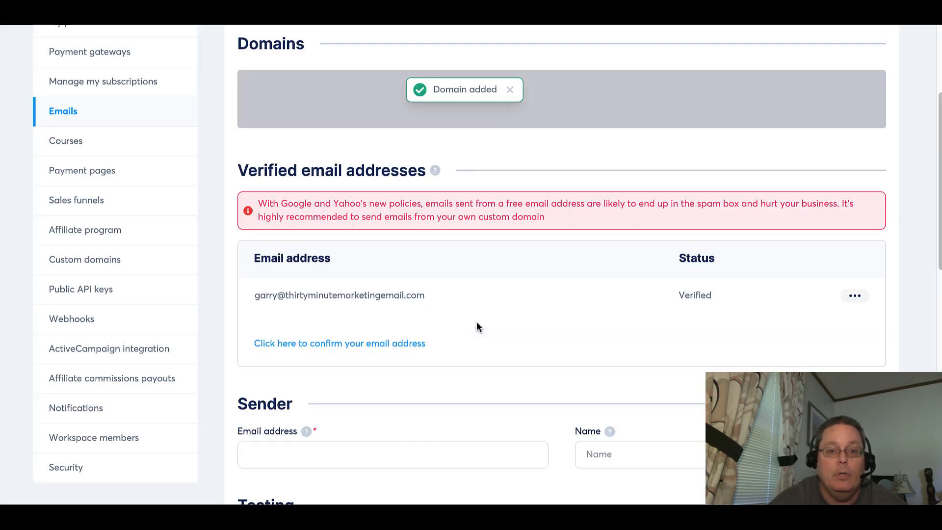
Open the infographic in the annotation editor and underline the title and the People, Offer and Traffic labels in red.
scroll(476, 323, up, 4)
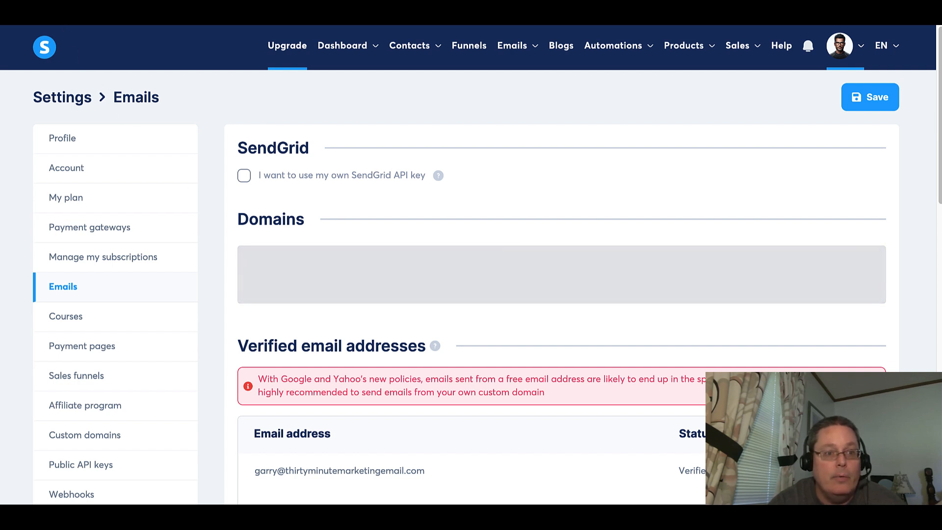
key(super+r)
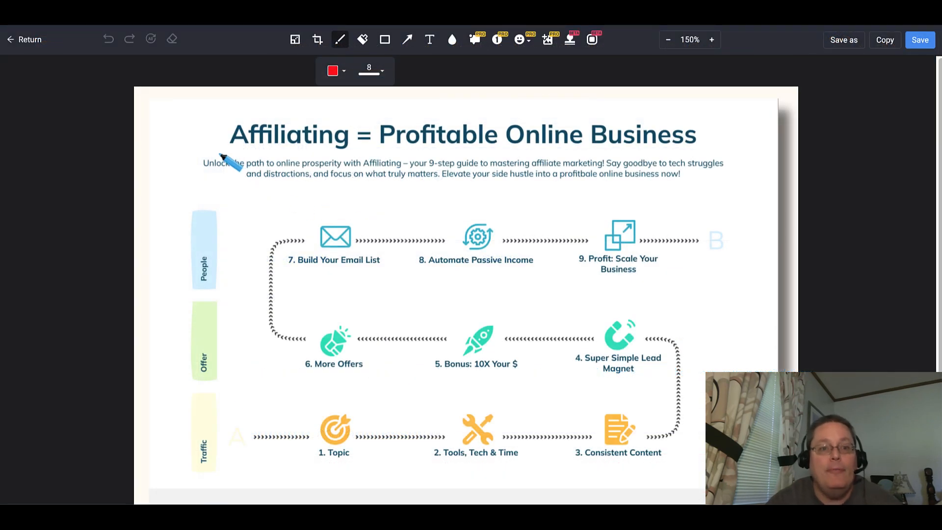
drag(219, 154, 699, 153)
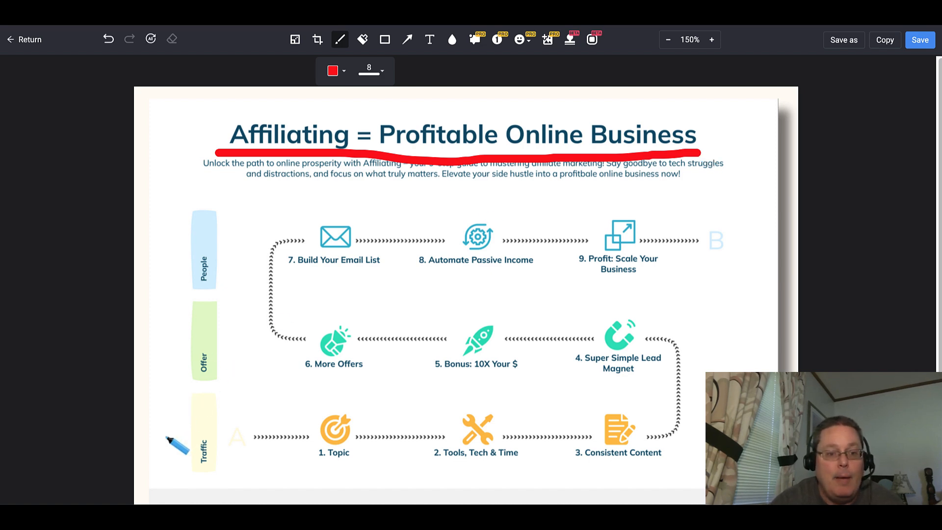
drag(180, 472, 237, 468)
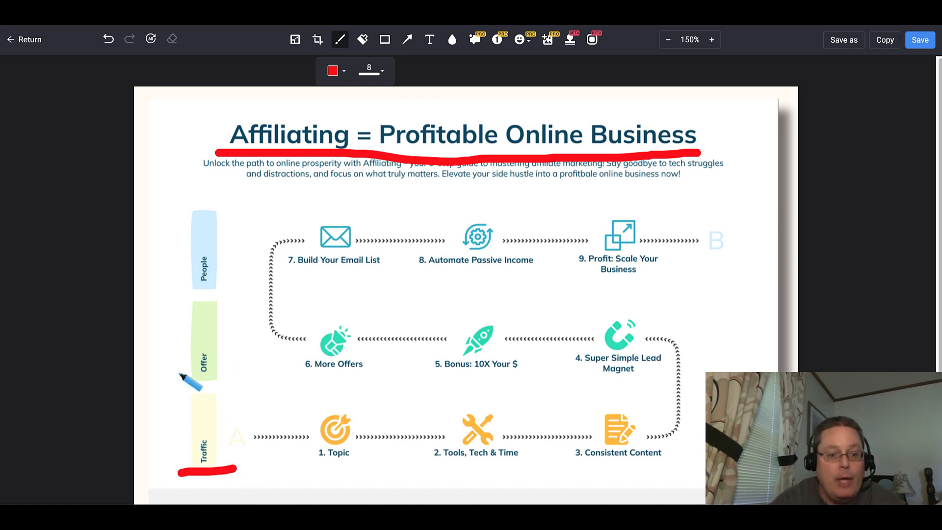
drag(172, 384, 245, 370)
drag(182, 289, 223, 288)
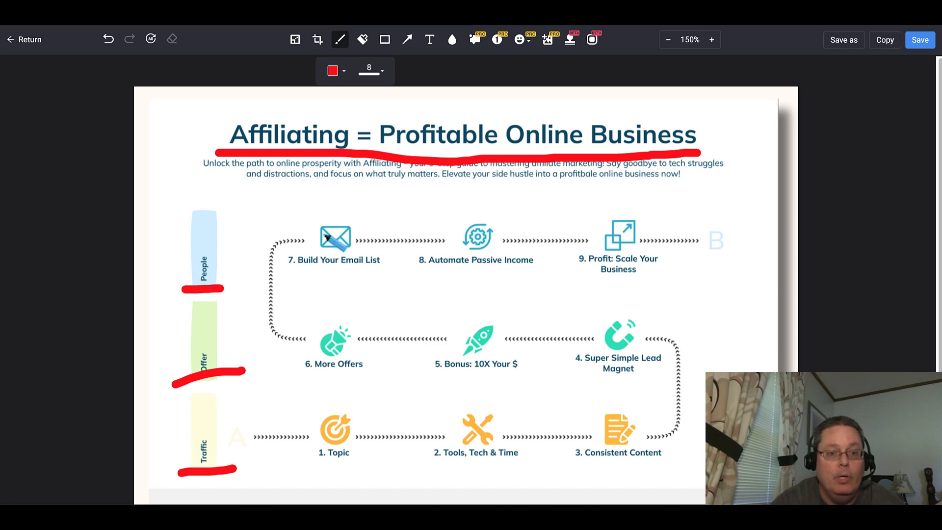
Circle and underline Build Your Email List, and underline Tools, Tech & Time on the infographic.
mouse_move(346, 193)
mouse_down()
mouse_move(291, 196)
mouse_move(361, 294)
mouse_move(373, 202)
mouse_move(343, 189)
mouse_up()
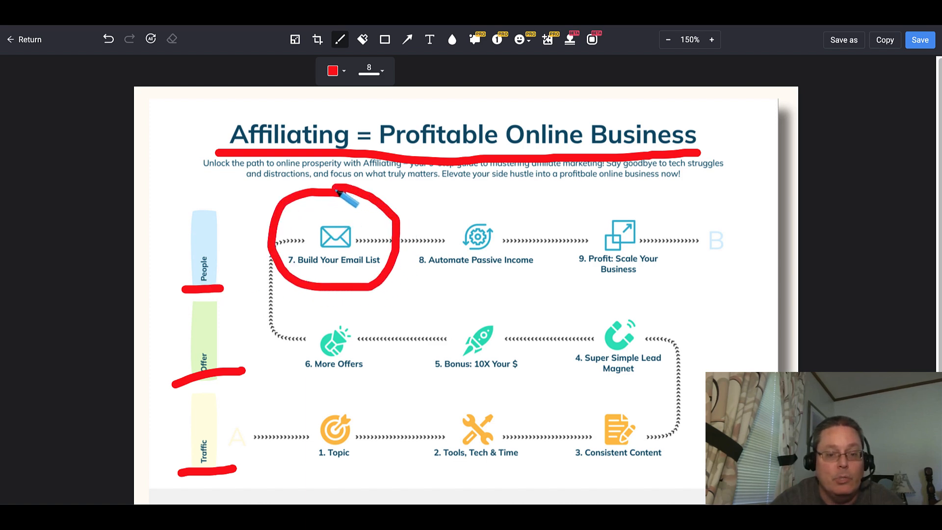
drag(304, 276, 362, 274)
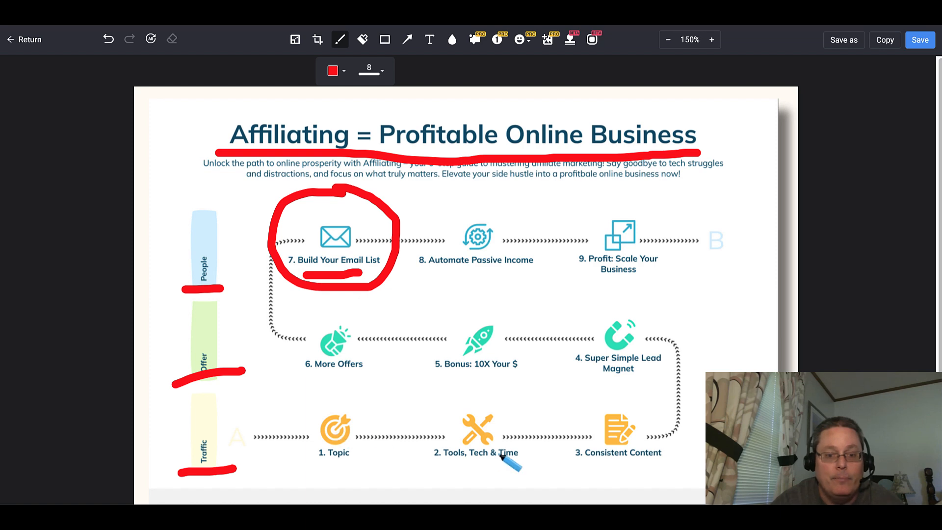
drag(441, 466, 522, 461)
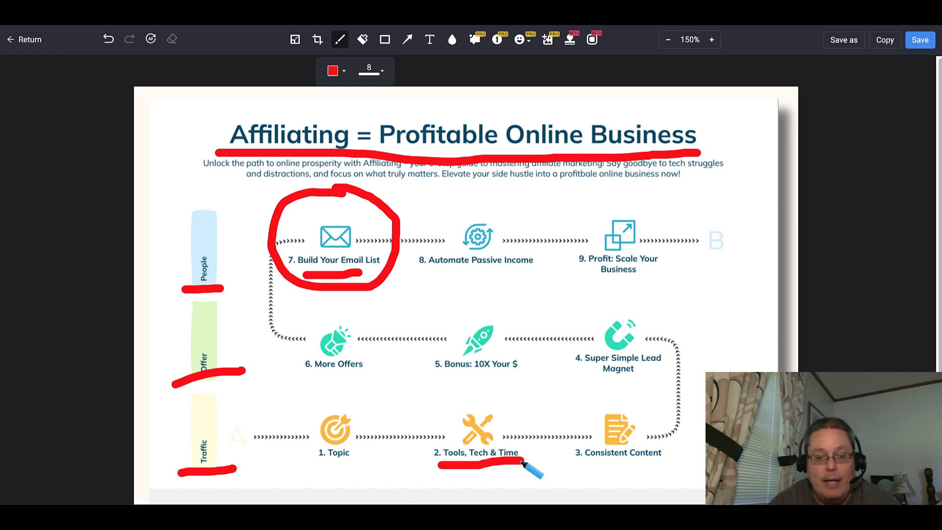
mouse_move(424, 421)
mouse_down()
mouse_move(434, 434)
mouse_move(451, 392)
mouse_up()
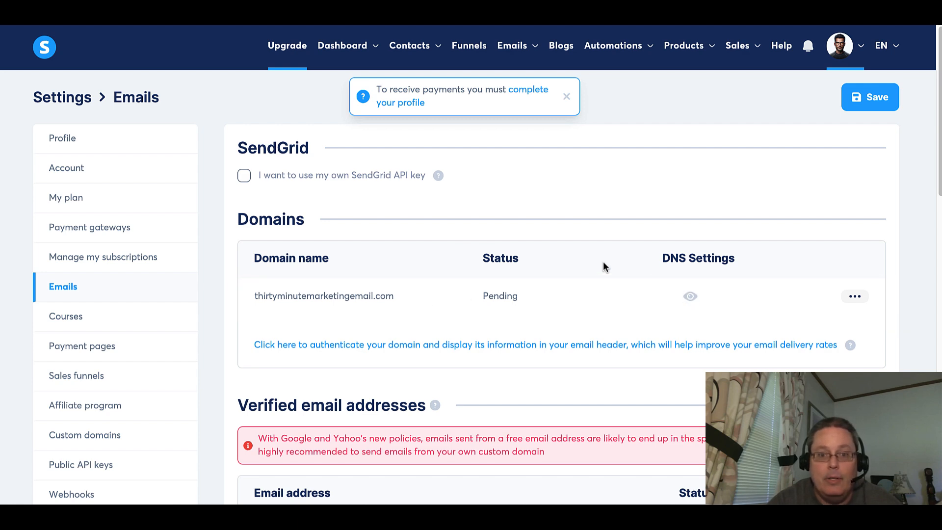
Open the DNS authentication records for the pending domain and close them.
click(693, 296)
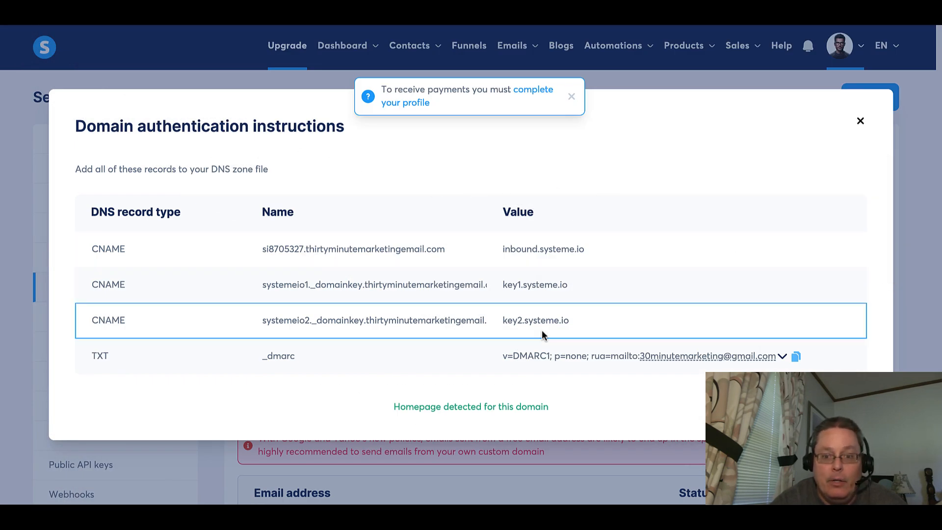
click(860, 123)
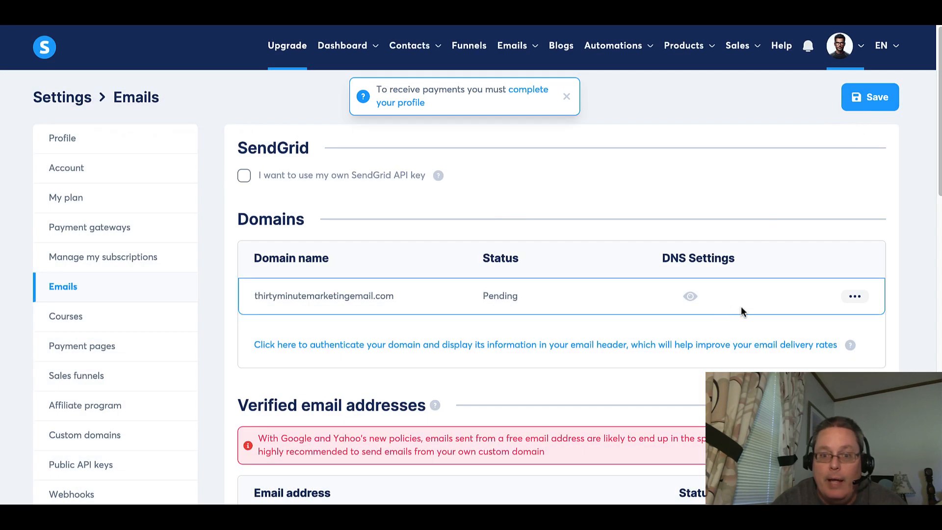
Try to add thirtyminutemarketingemail.com for domain authentication again, then close the dialog.
click(855, 296)
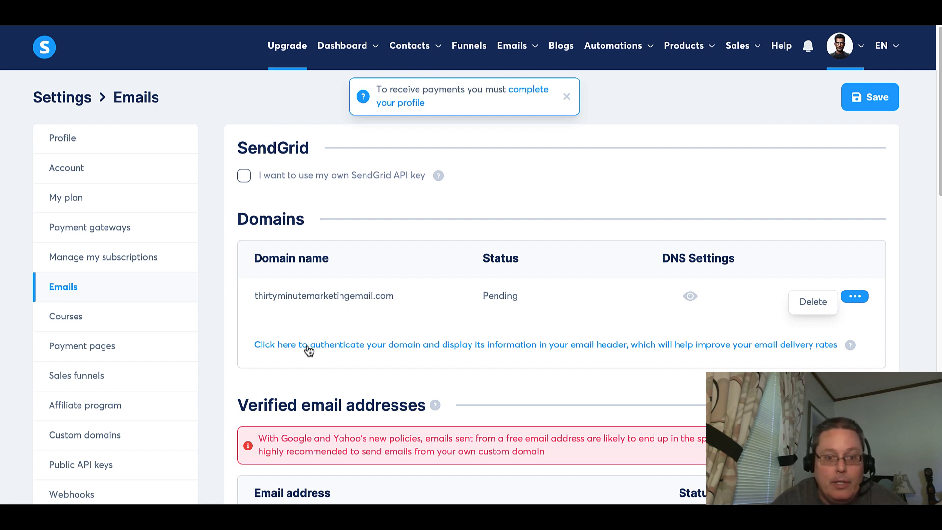
click(594, 348)
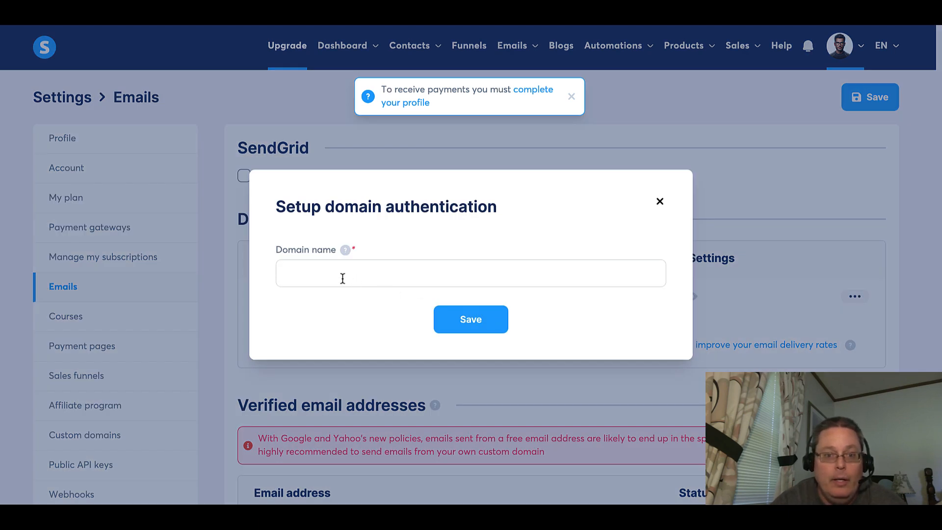
click(342, 278)
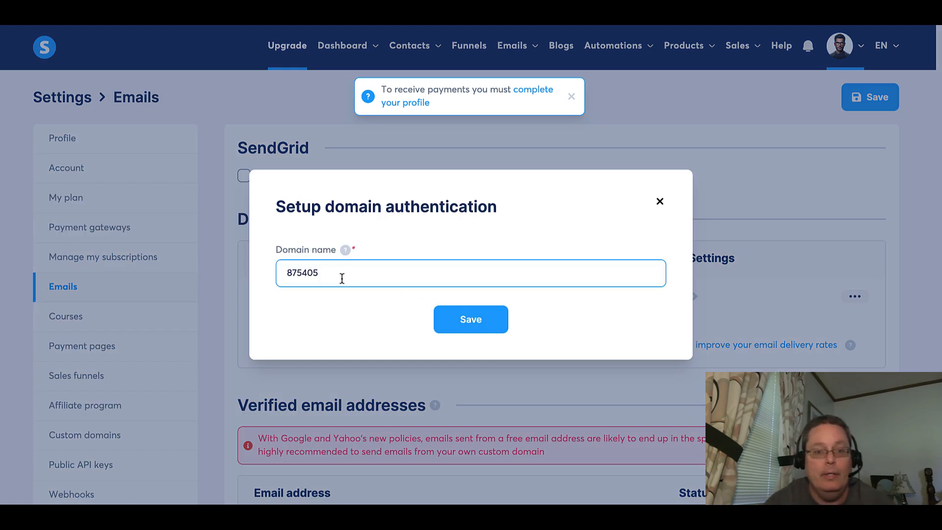
key(ctrl+a)
click(443, 318)
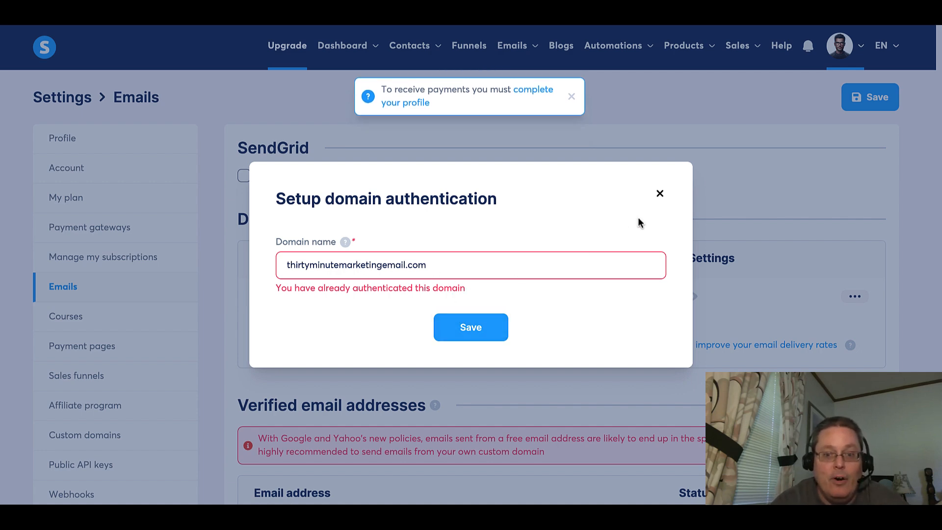
click(659, 194)
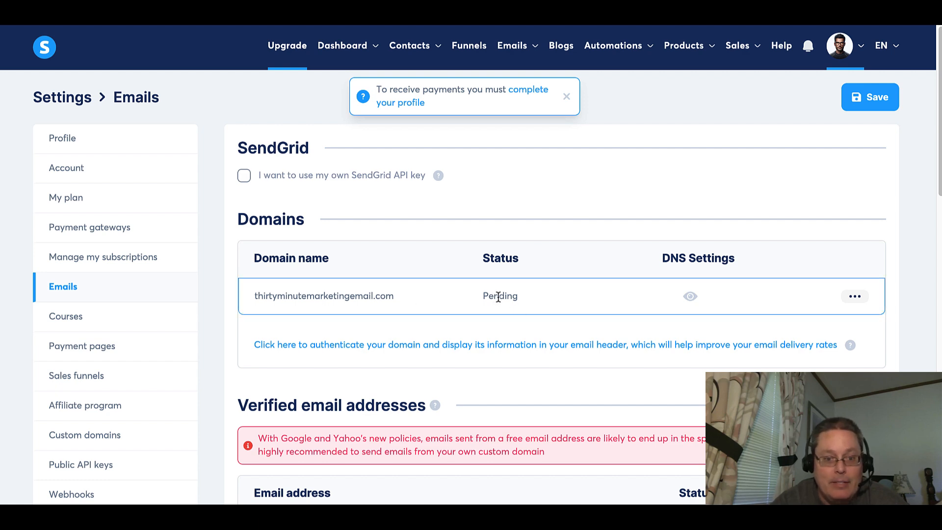
Refresh the email settings page and review the domain status, verified addresses and sender sections.
scroll(498, 297, down, 3)
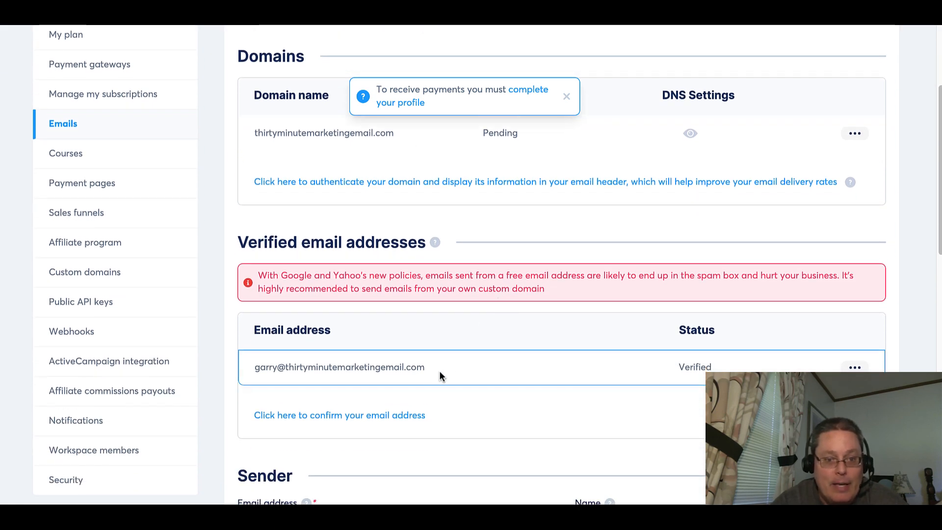
scroll(476, 376, up, 3)
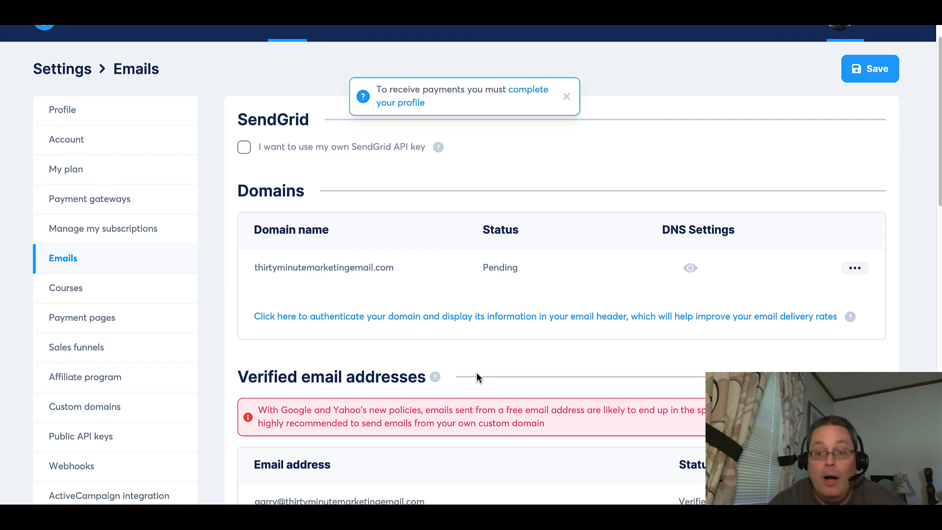
scroll(476, 377, up, 1)
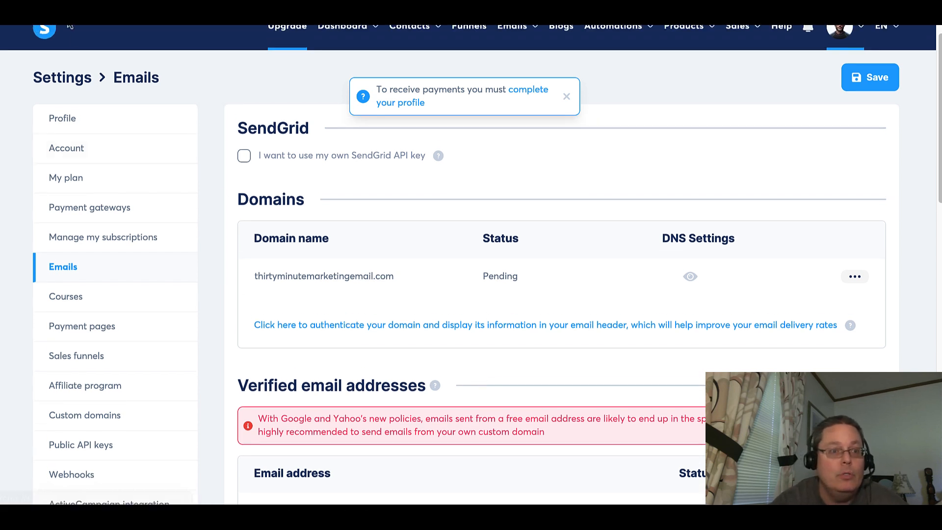
key(F5)
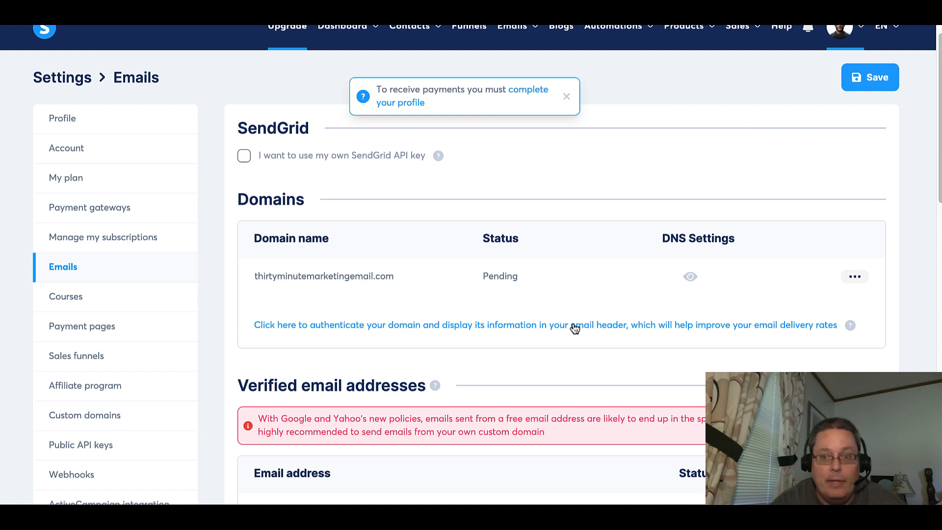
scroll(574, 328, down, 3)
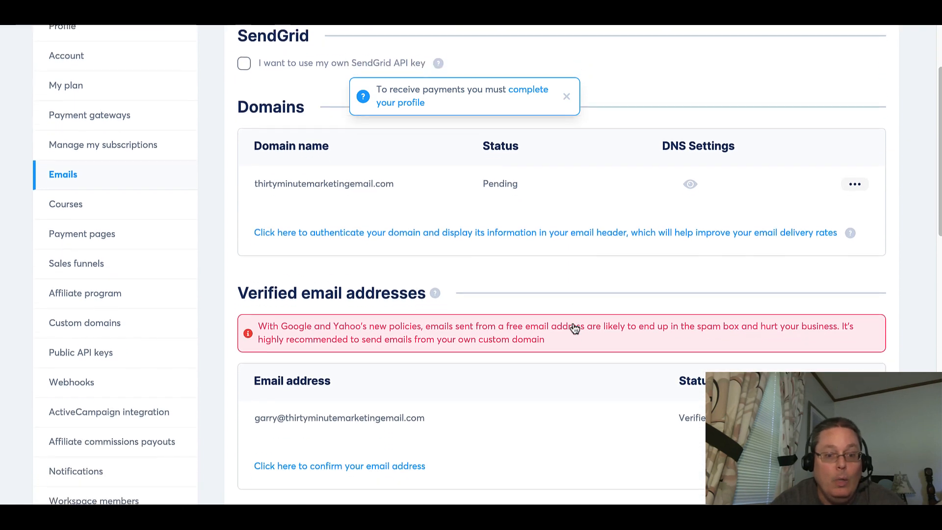
scroll(574, 327, down, 5)
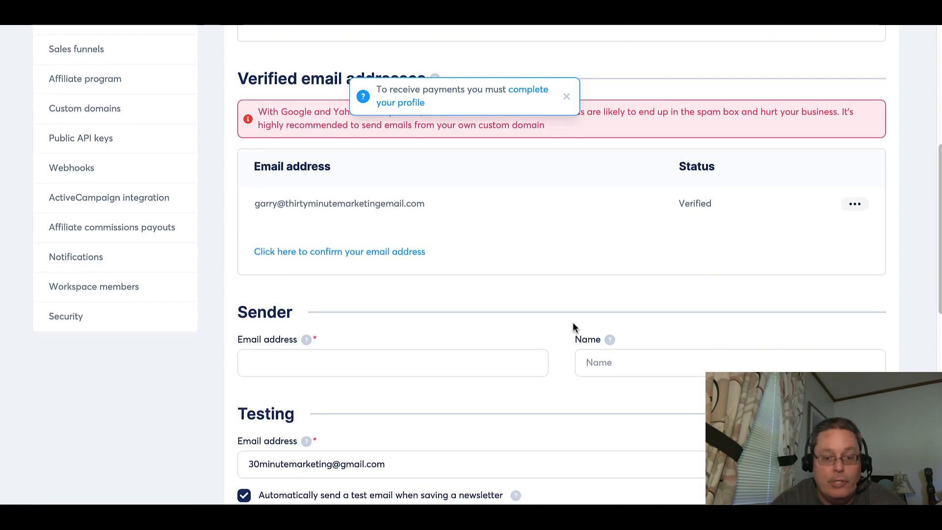
scroll(573, 323, down, 5)
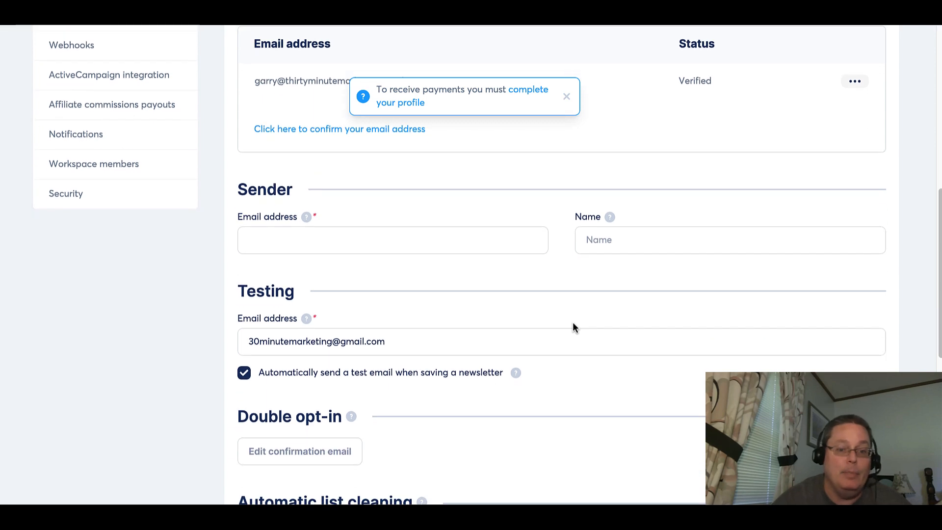
scroll(572, 322, down, 4)
scroll(572, 322, up, 15)
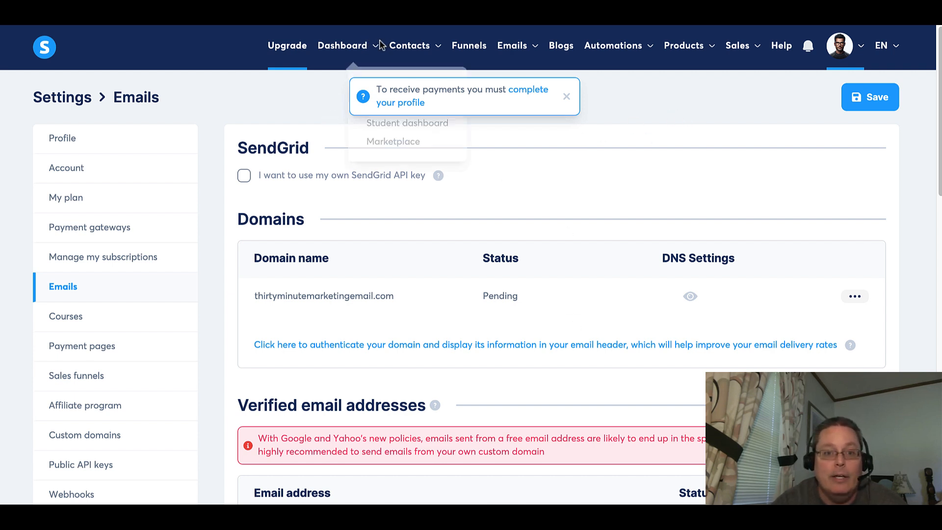
click(566, 97)
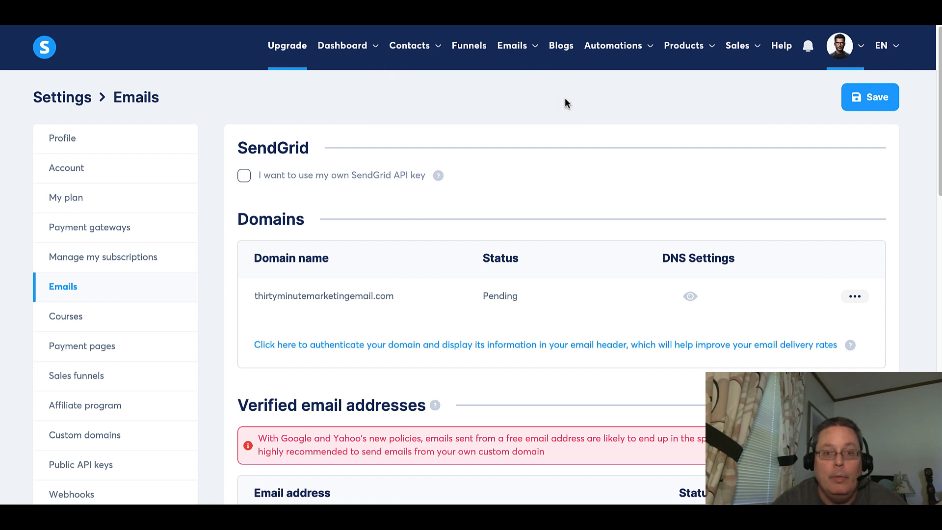
mouse_move(374, 50)
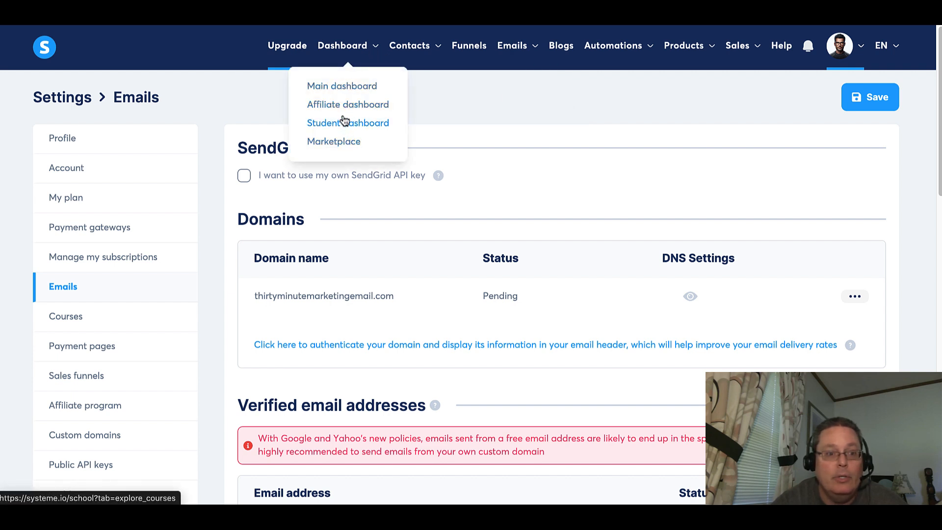
scroll(172, 285, down, 3)
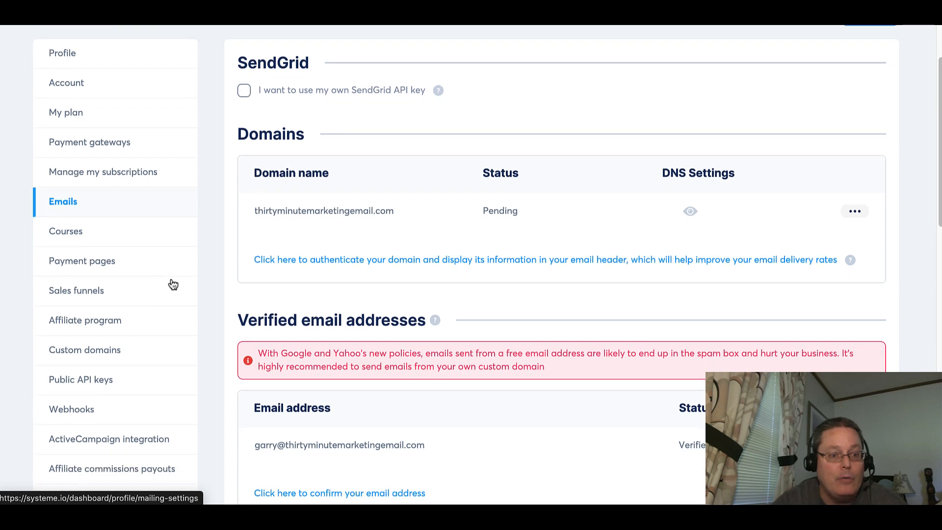
scroll(173, 285, down, 2)
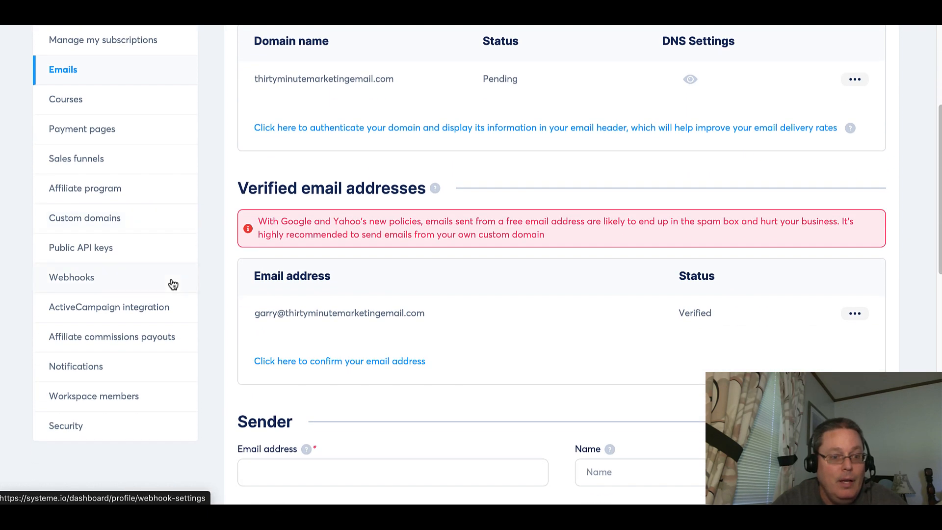
Scroll to the top of the email settings page and open the systeme.io help centre.
scroll(172, 285, up, 1)
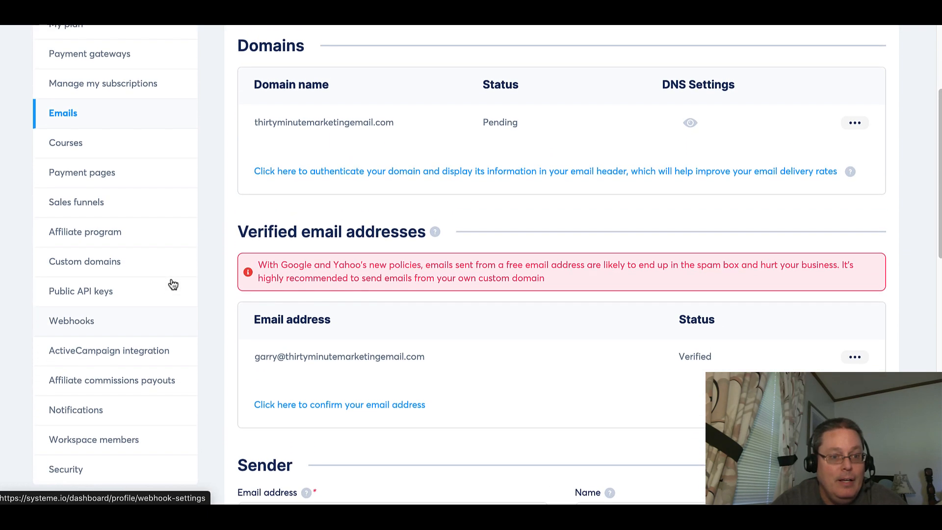
scroll(172, 285, up, 3)
scroll(173, 285, up, 1)
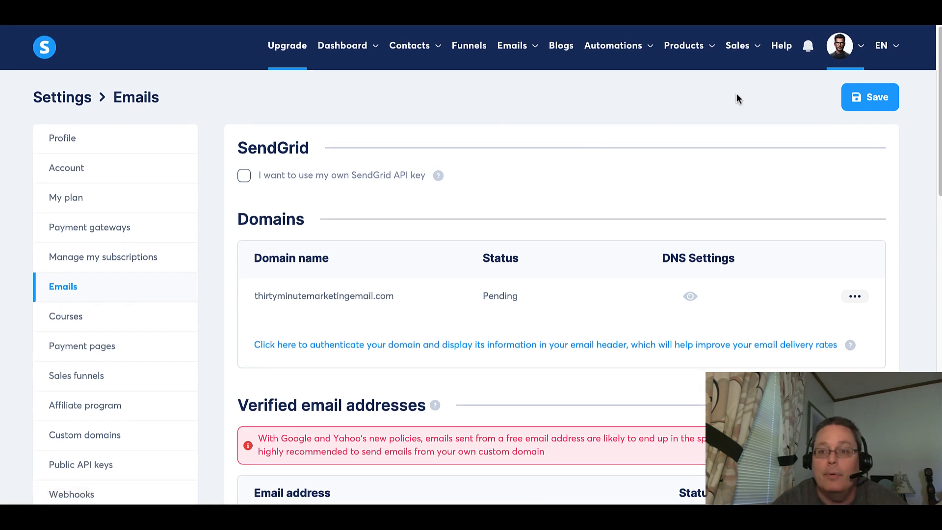
mouse_move(885, 49)
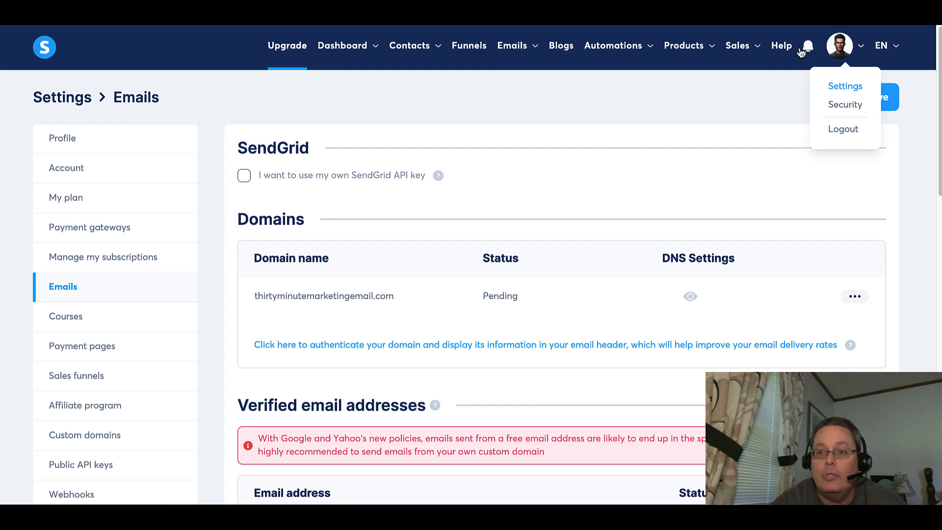
click(782, 49)
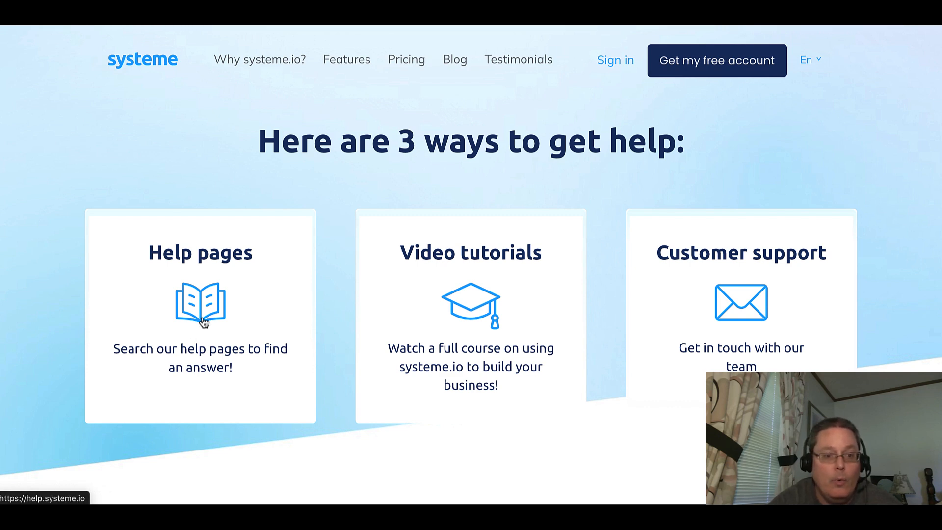
Open the video tutorials course and browse through its lesson sections.
click(464, 304)
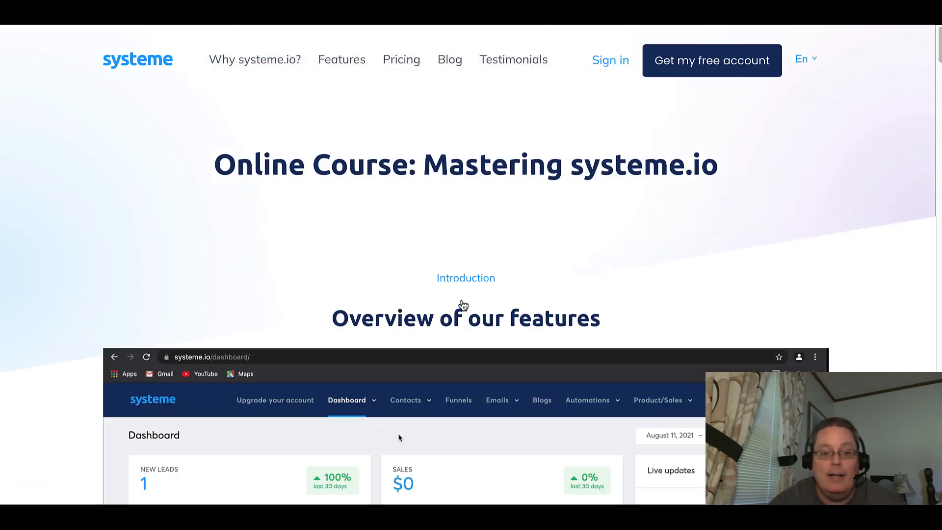
scroll(464, 304, down, 6)
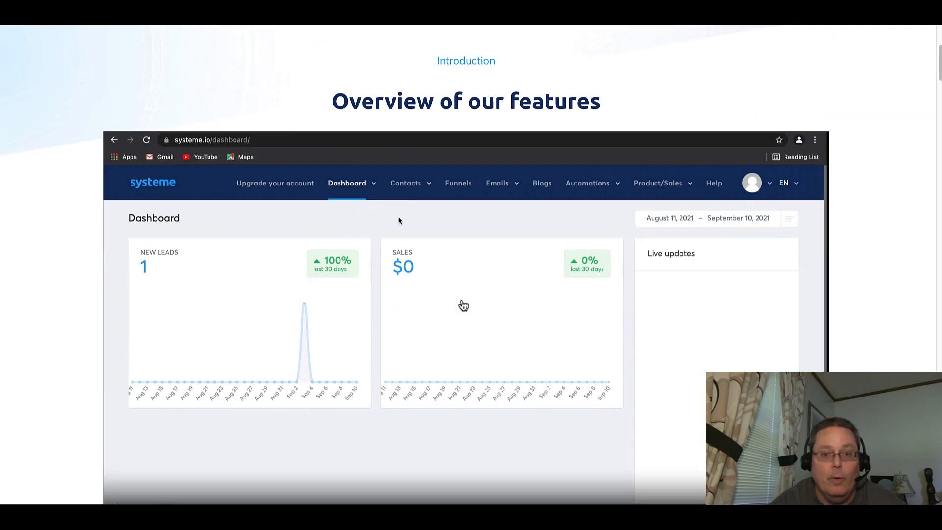
scroll(463, 305, down, 10)
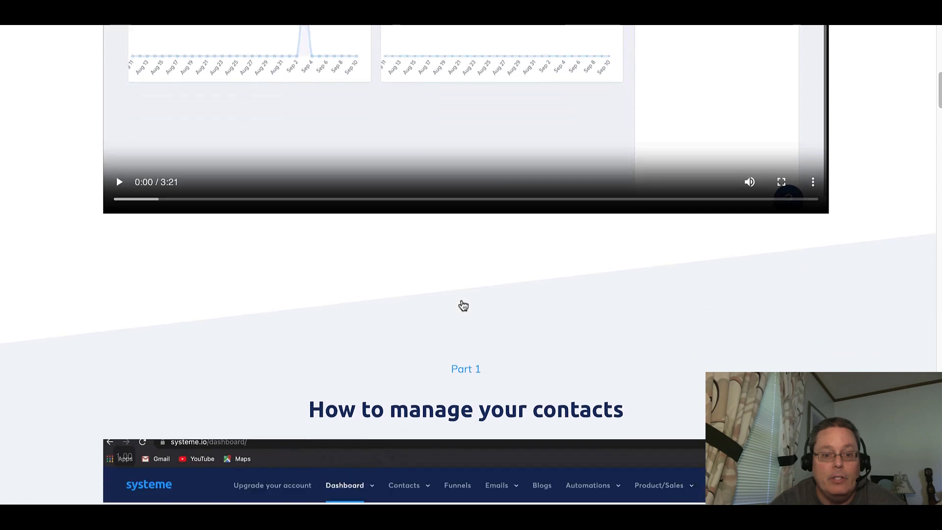
scroll(463, 305, down, 20)
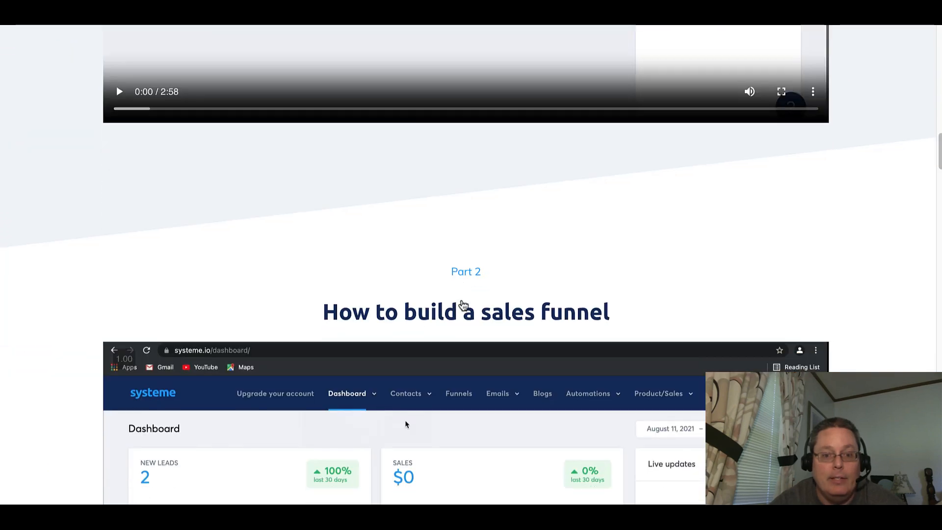
scroll(464, 305, down, 12)
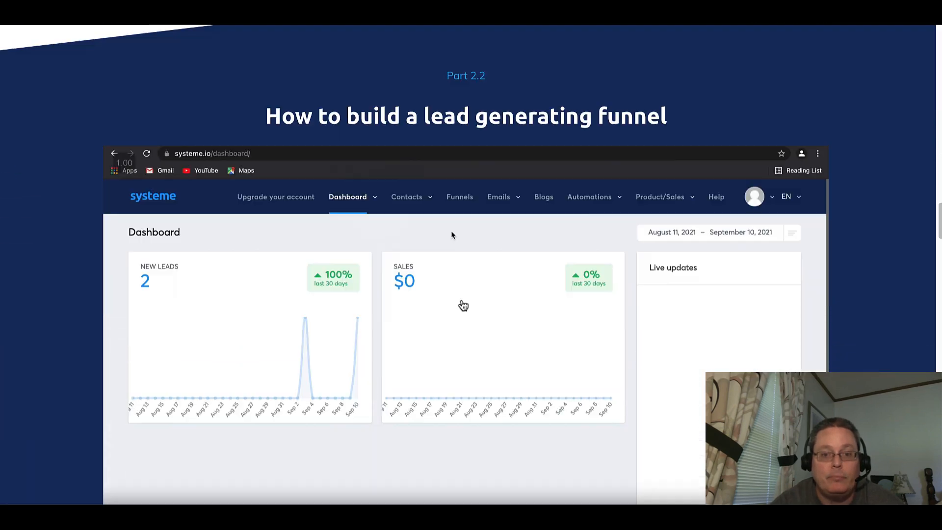
scroll(463, 305, down, 15)
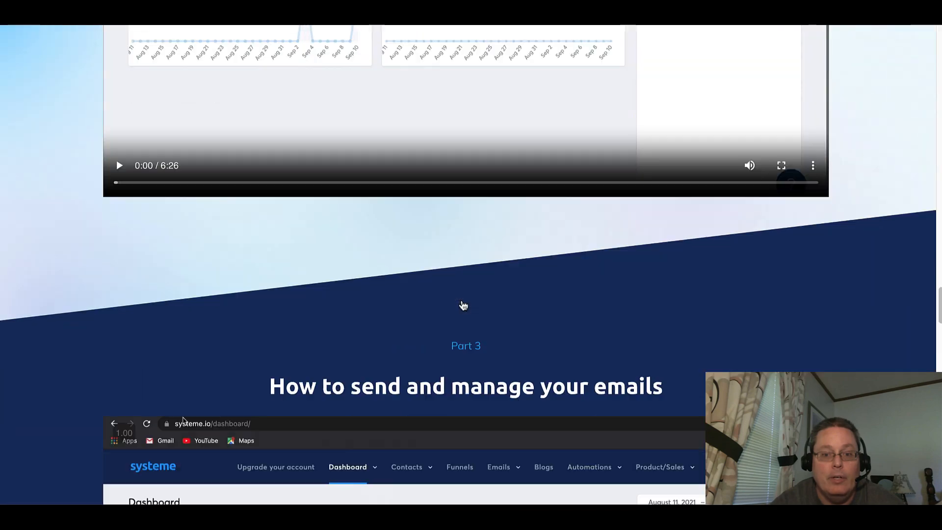
scroll(463, 305, down, 4)
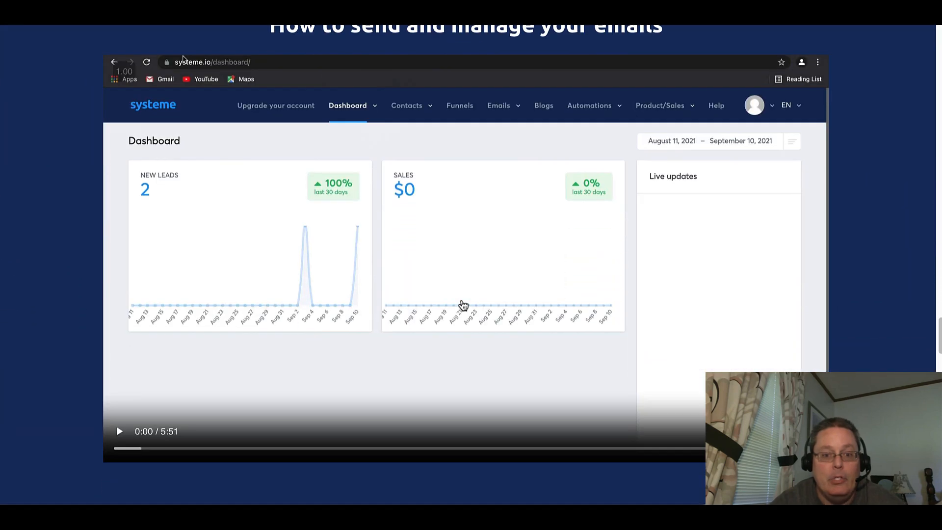
scroll(463, 306, down, 15)
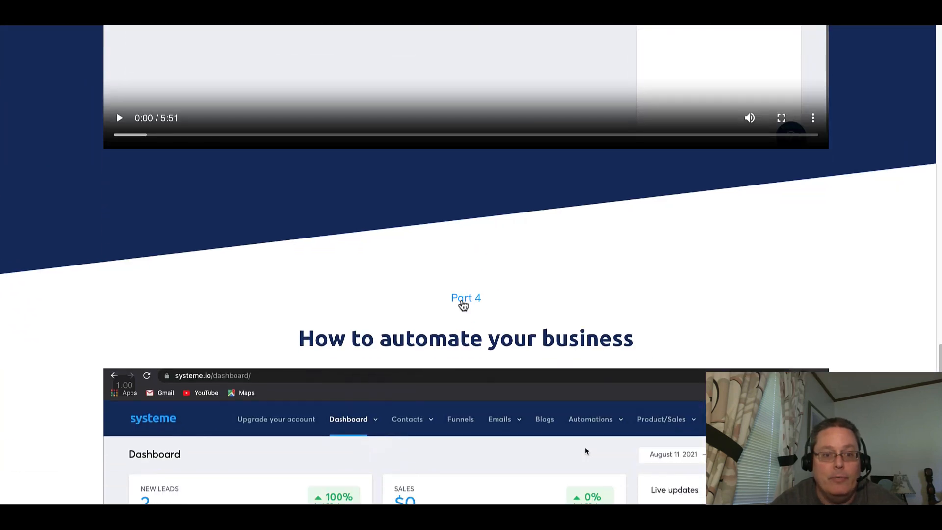
scroll(463, 305, down, 12)
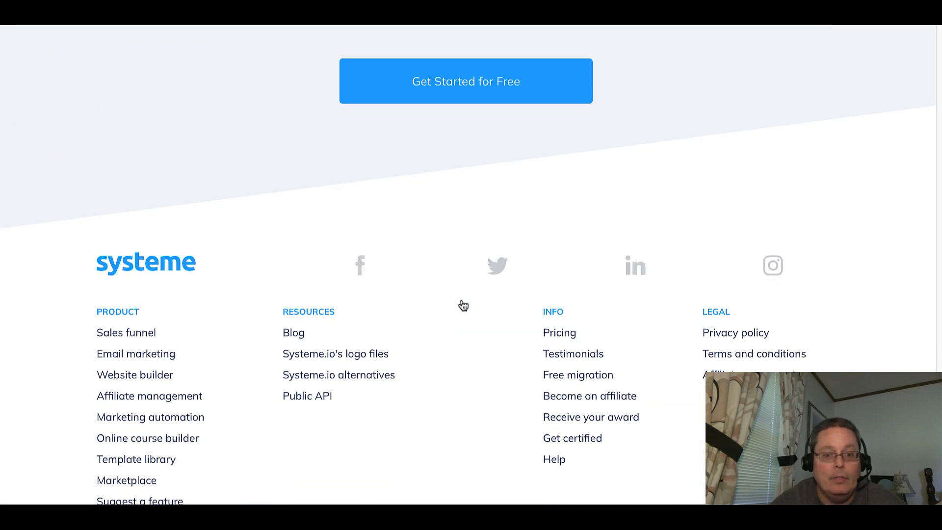
scroll(463, 305, up, 20)
scroll(463, 305, up, 10)
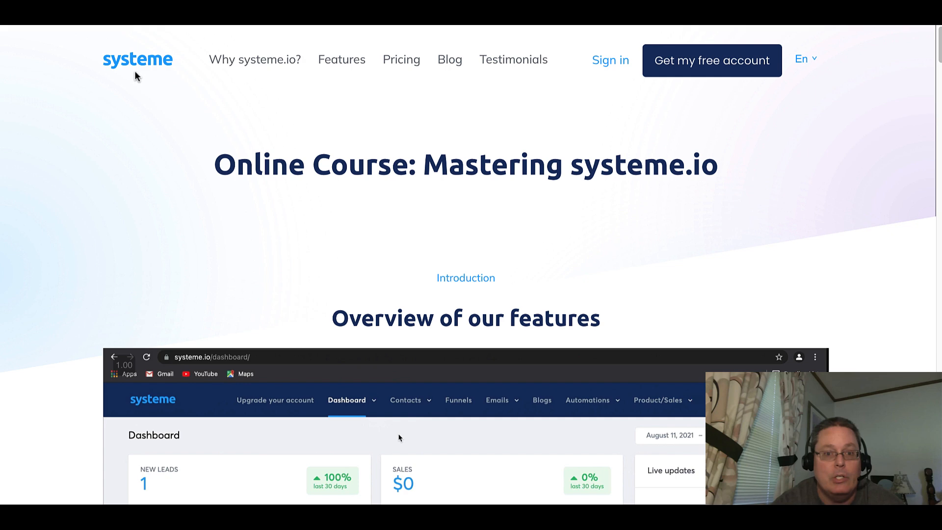
Return to the help options and open the help article on authenticating a domain name for email sending.
key(alt+Left)
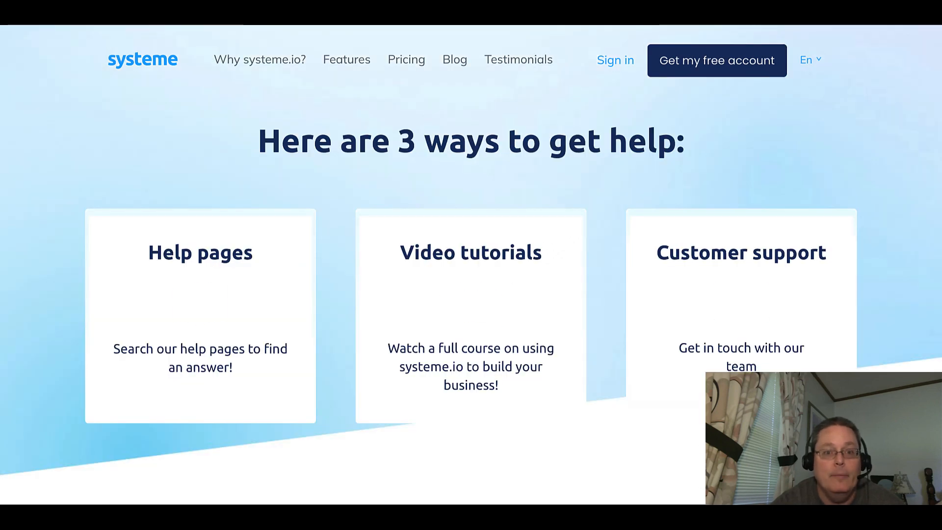
click(208, 315)
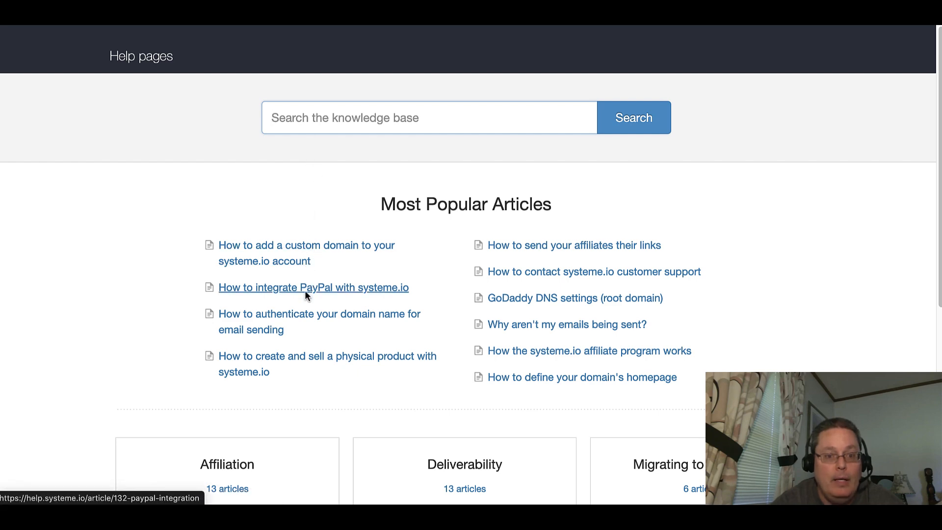
click(307, 316)
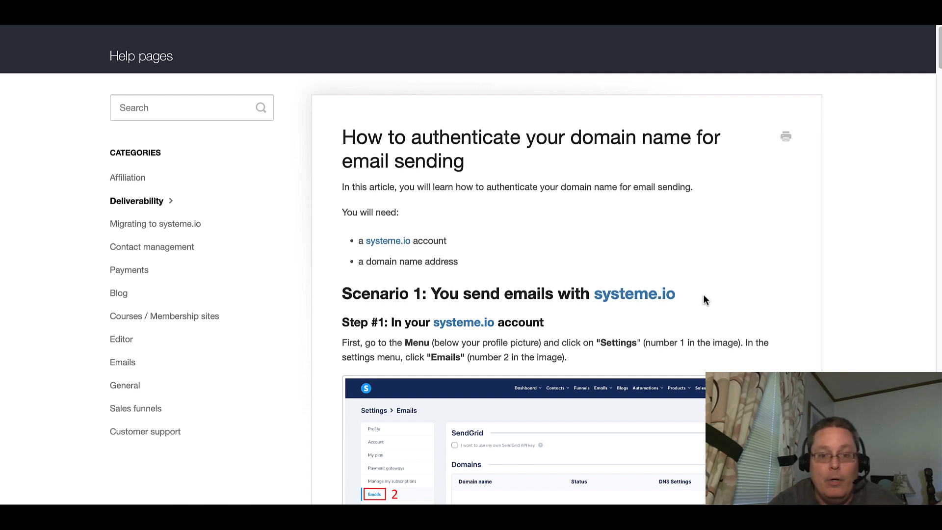
Read the article's Step 1 instructions for adding the domain and generating the CNAME records.
scroll(703, 296, down, 4)
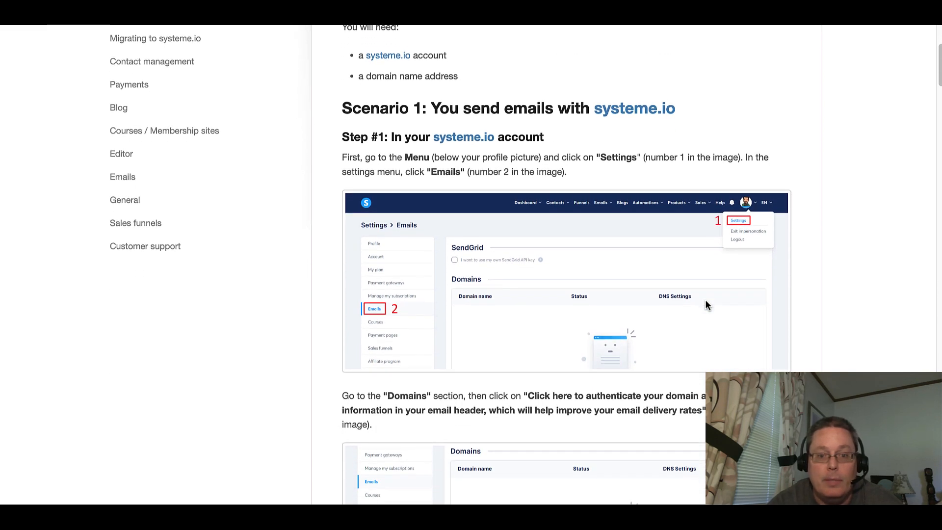
scroll(705, 300, down, 1)
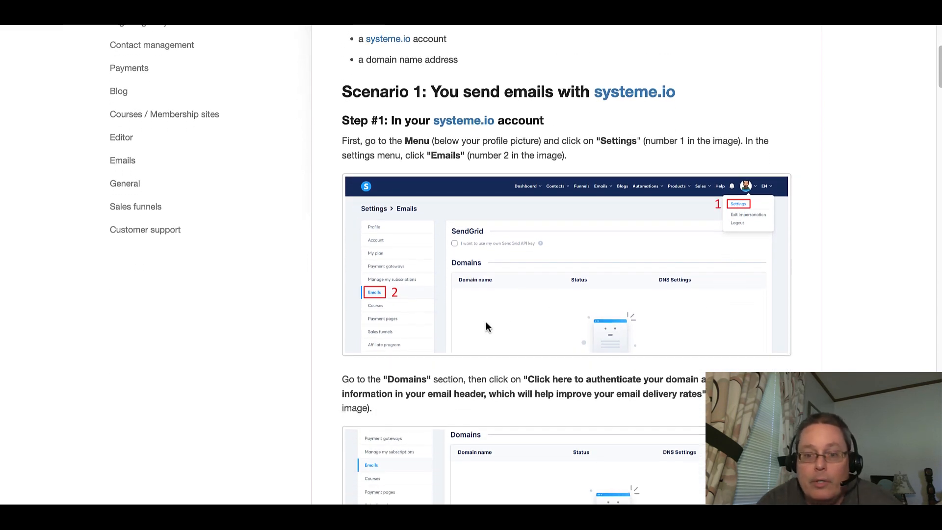
scroll(511, 314, down, 5)
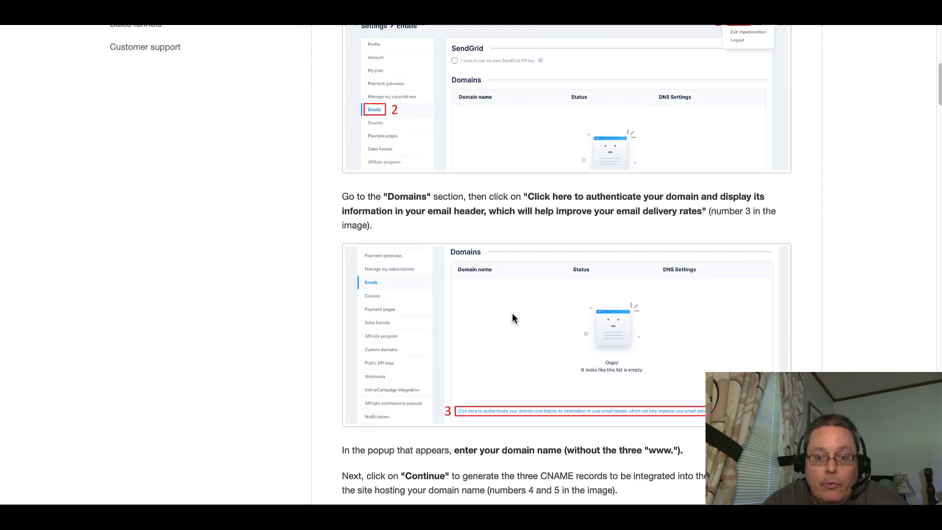
scroll(510, 372, down, 2)
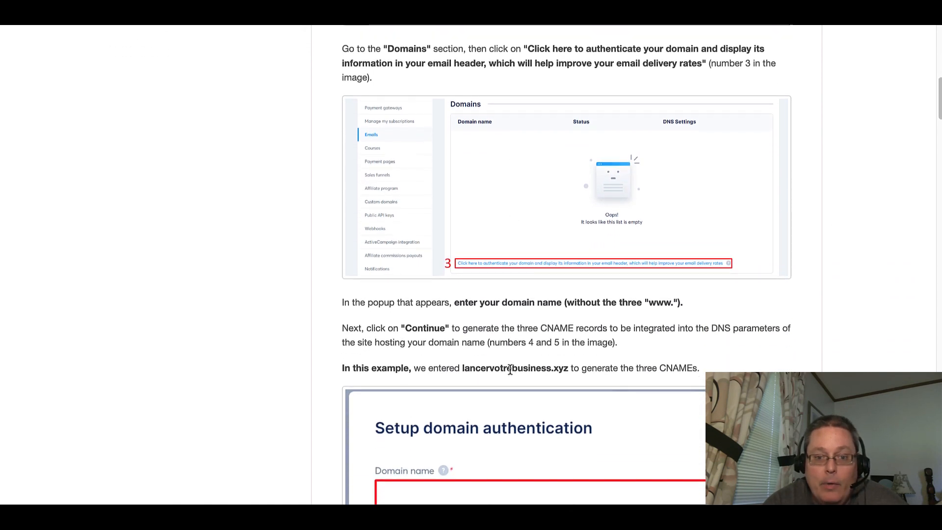
scroll(510, 372, down, 2)
scroll(510, 370, down, 2)
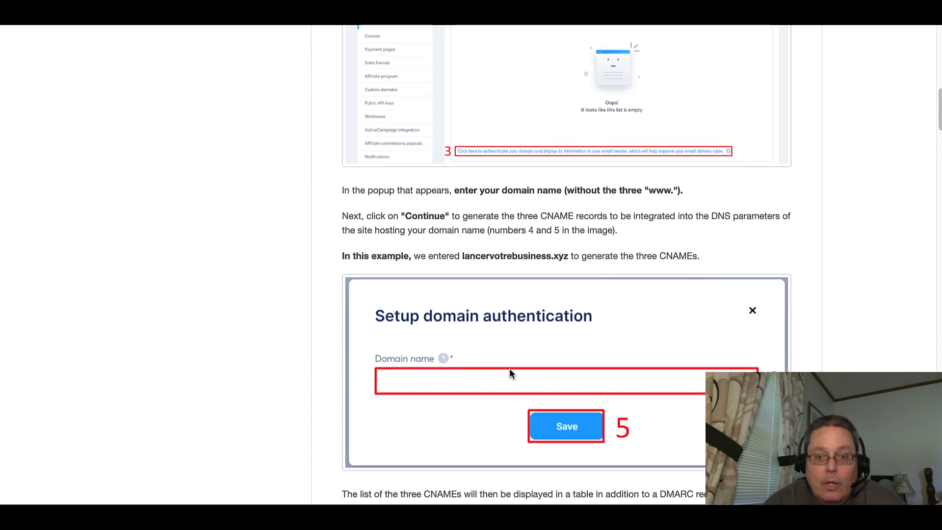
scroll(509, 373, down, 1)
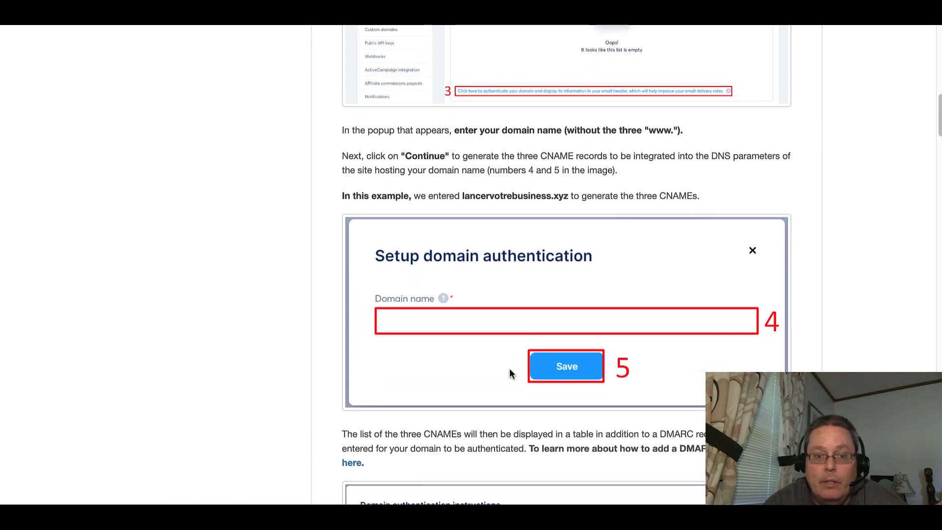
triple_click(696, 135)
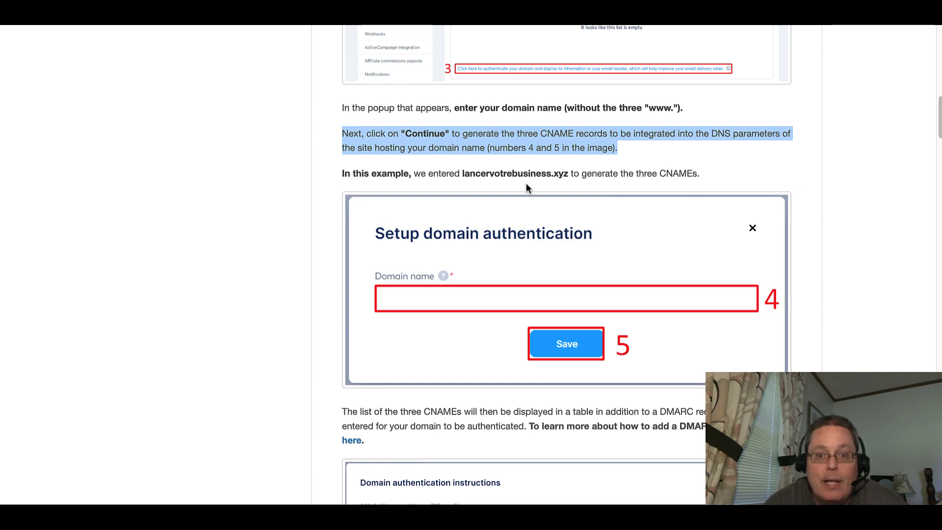
scroll(526, 258, down, 5)
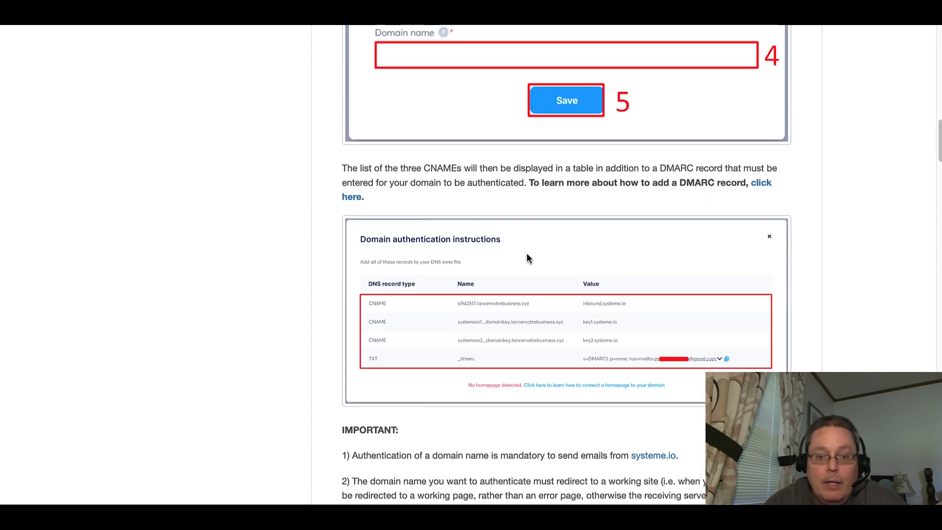
Read the article's important notes and the domain provider instructions for adding the CNAME records.
scroll(527, 258, down, 5)
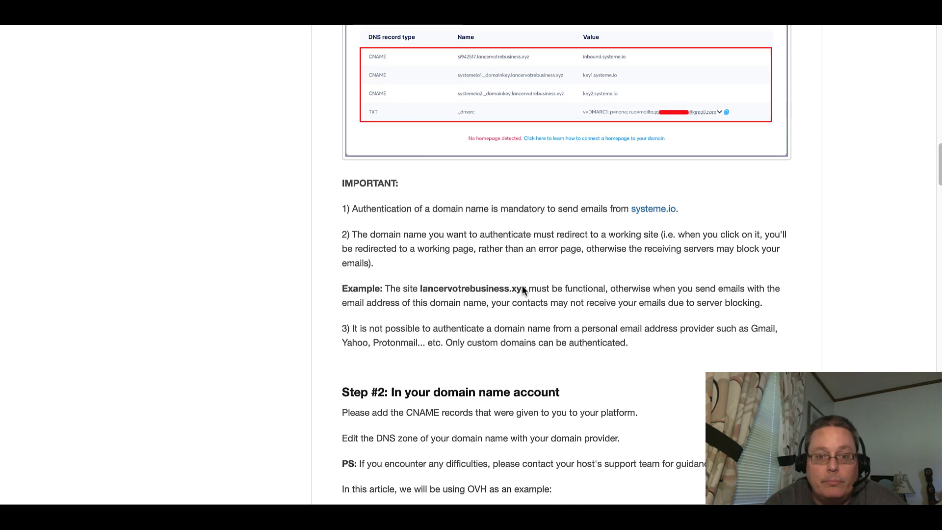
scroll(523, 288, down, 1)
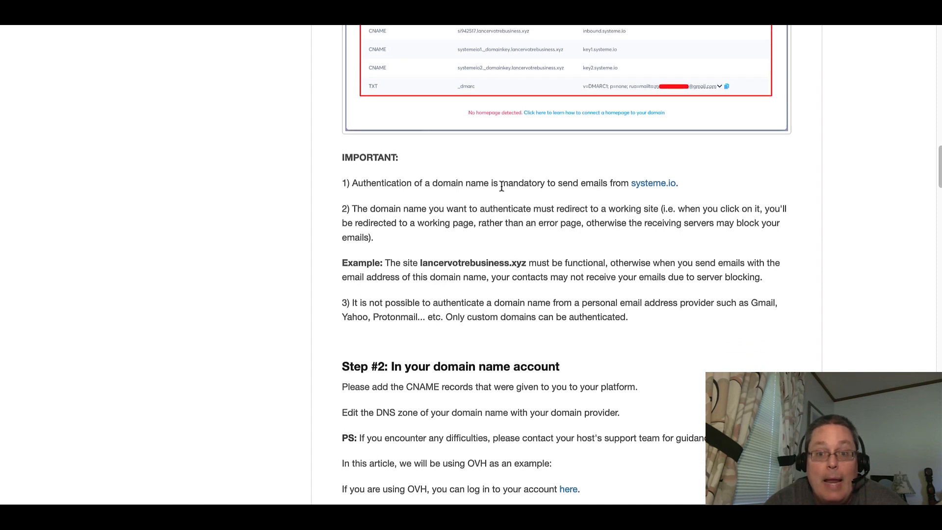
triple_click(501, 187)
scroll(522, 267, down, 3)
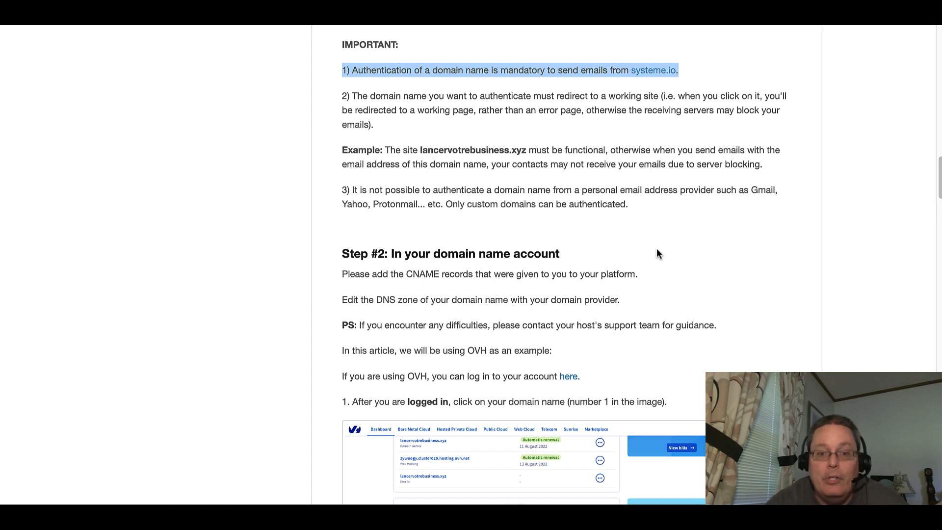
click(684, 251)
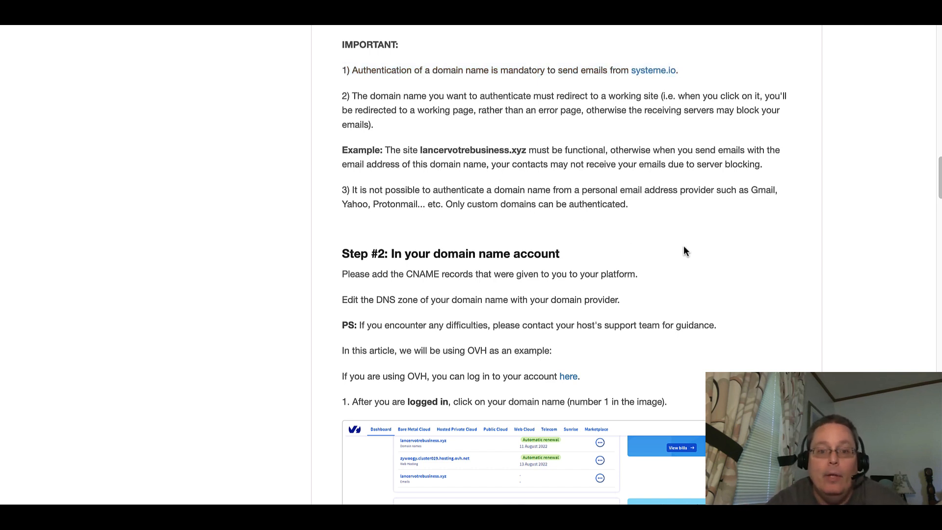
scroll(543, 280, down, 4)
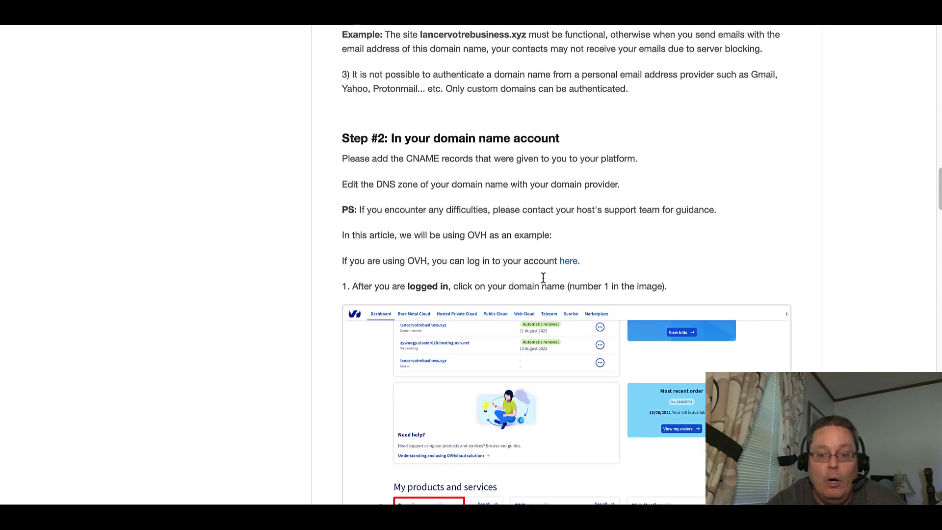
scroll(542, 281, down, 7)
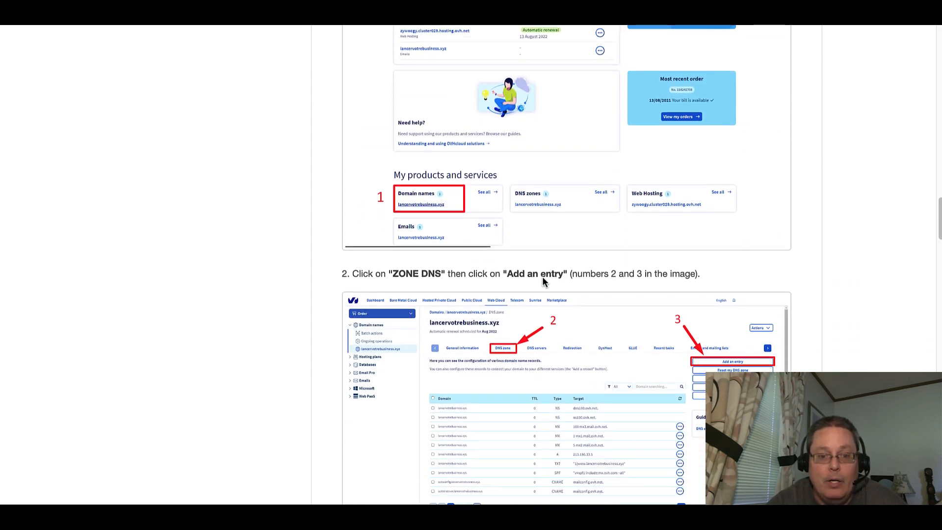
scroll(542, 281, down, 1)
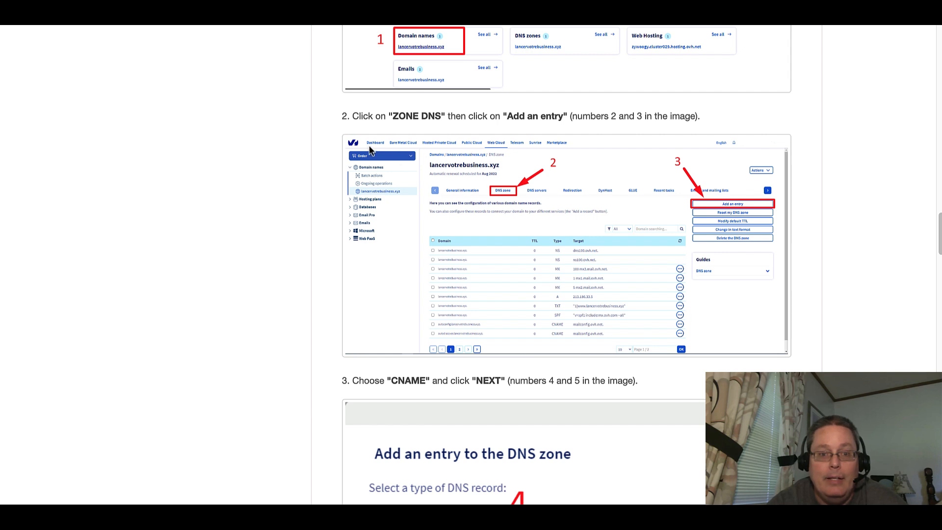
scroll(557, 261, down, 7)
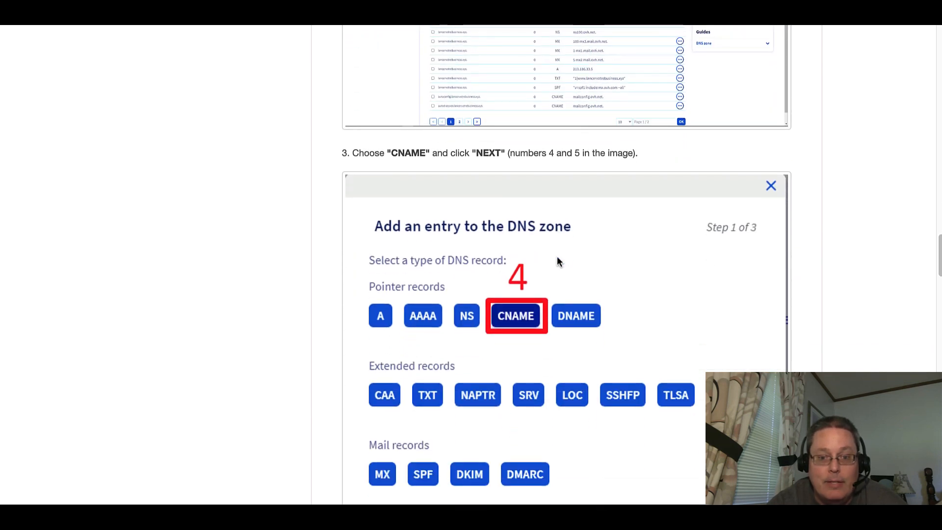
scroll(557, 261, down, 9)
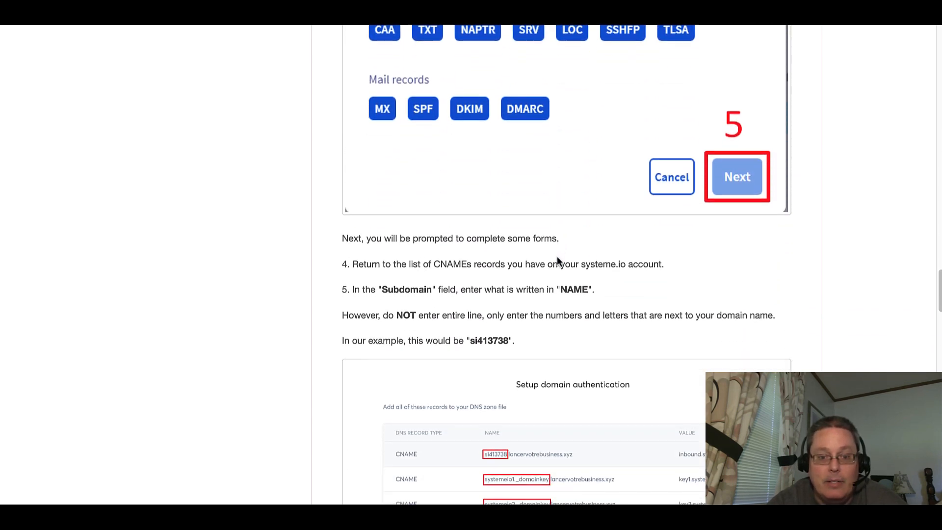
scroll(550, 294, down, 1)
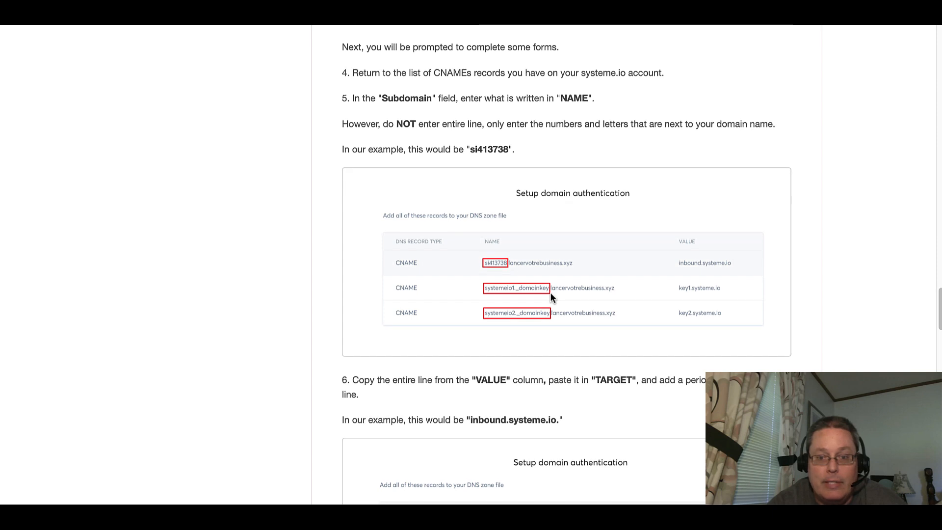
Read the article's steps 5 to 9 on entering the CNAME subdomain and target values and checking the records.
scroll(550, 292, down, 4)
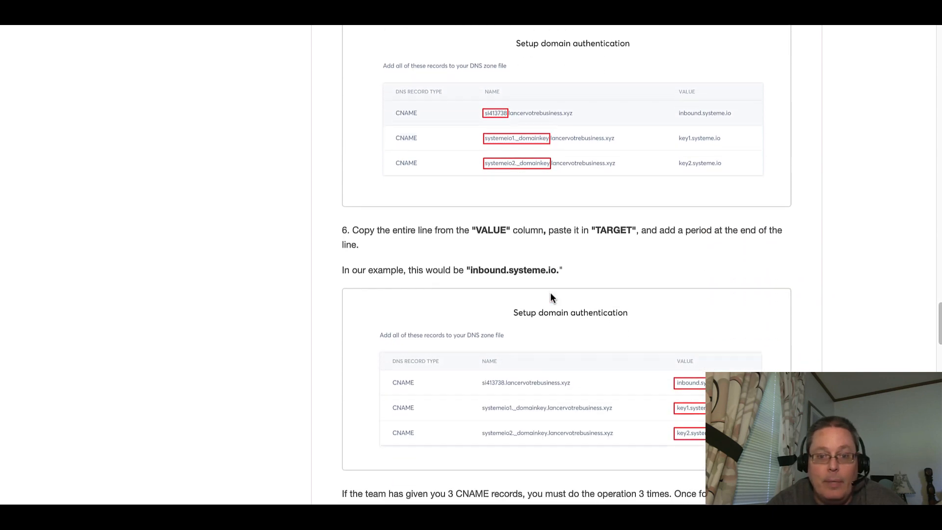
scroll(549, 292, down, 5)
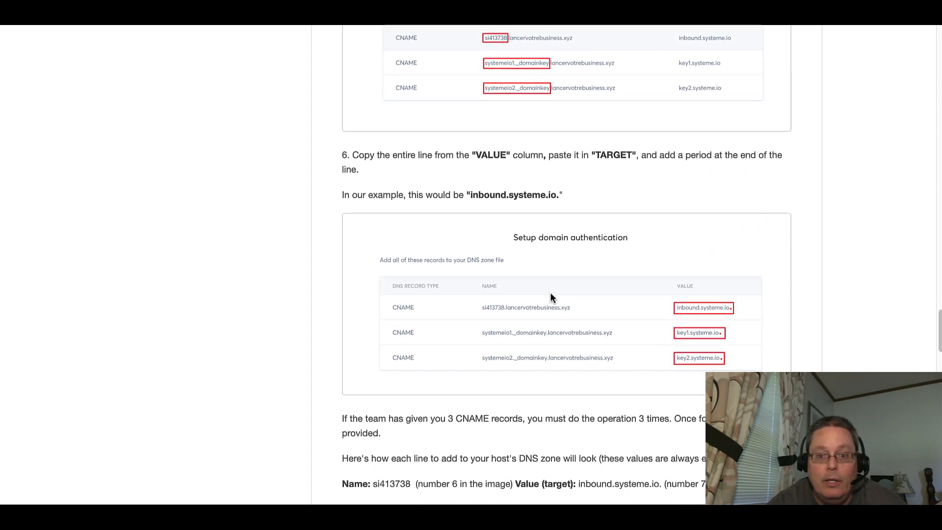
scroll(549, 293, down, 4)
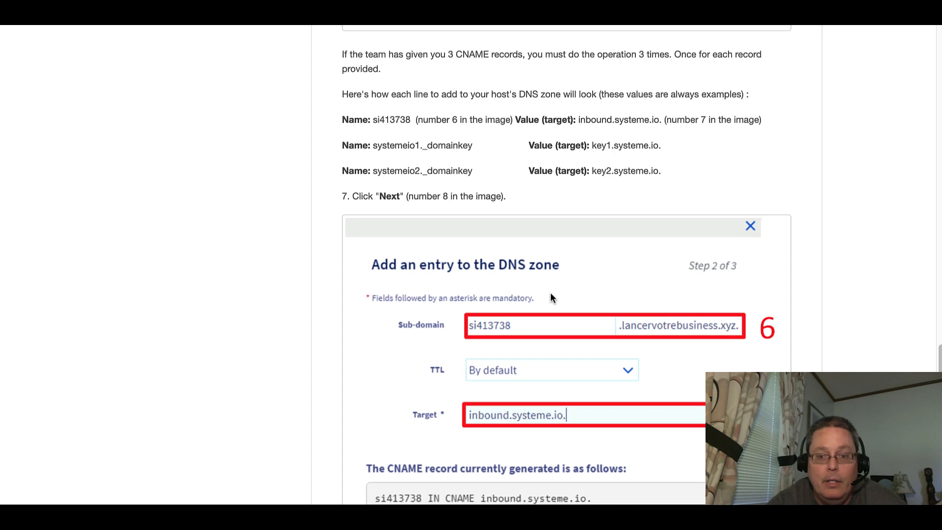
scroll(550, 292, down, 3)
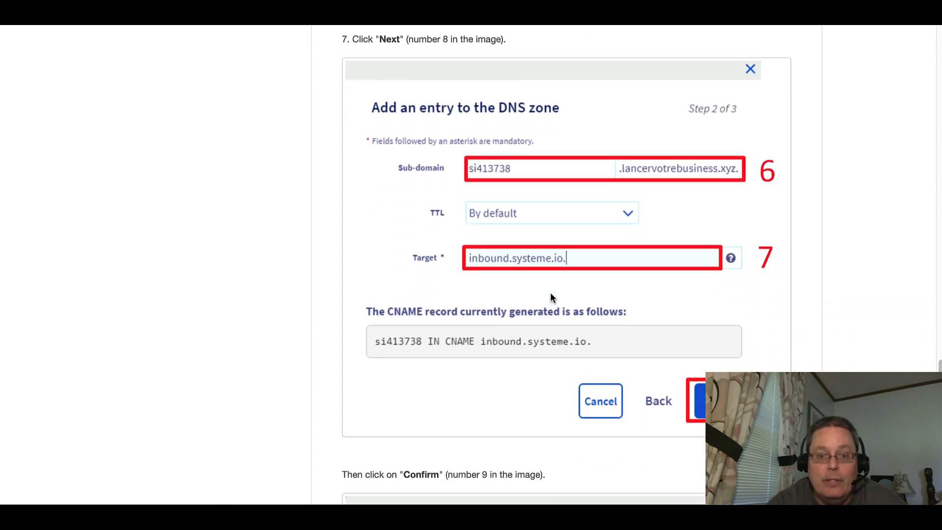
scroll(550, 293, down, 8)
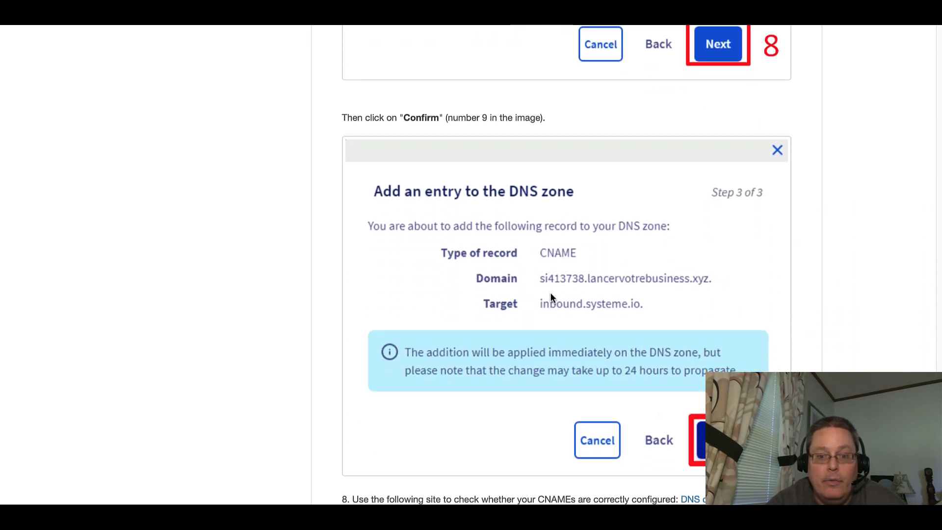
scroll(551, 295, down, 7)
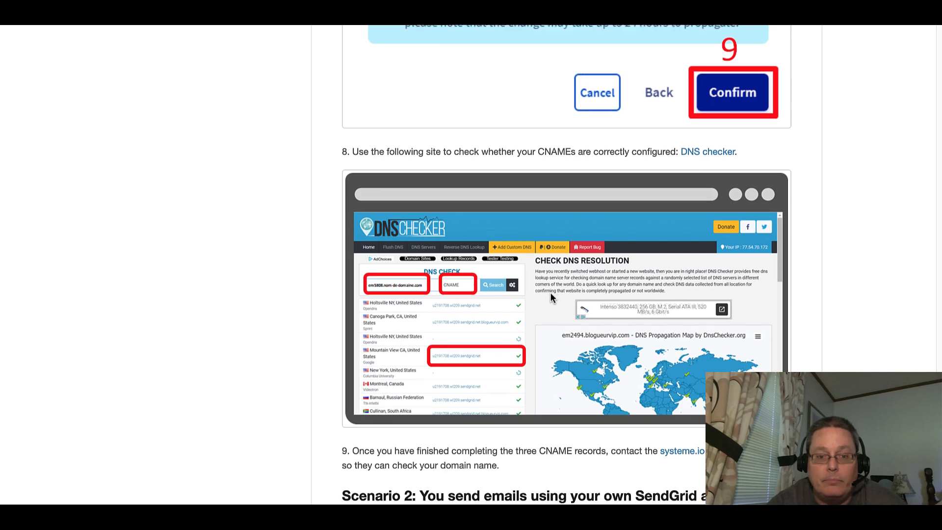
scroll(550, 294, down, 1)
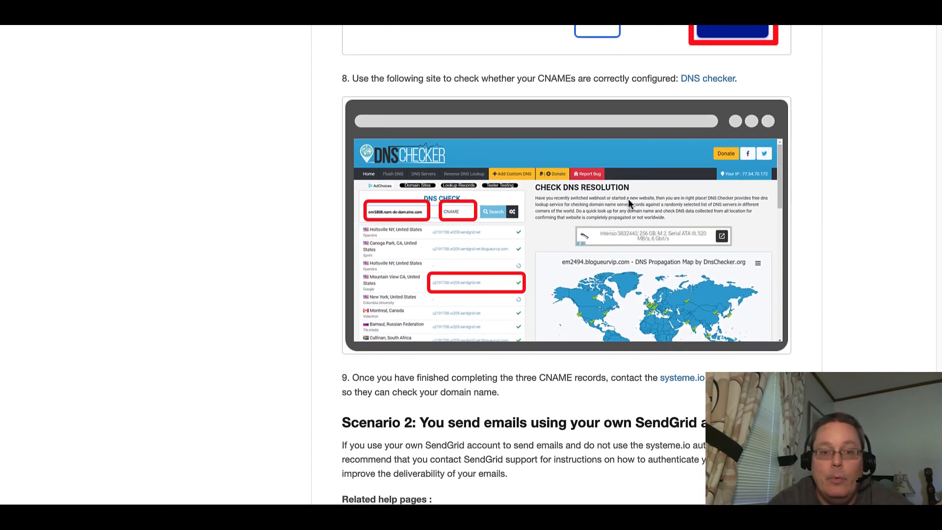
Open the DNS checker link from the article's step 8.
right_click(706, 79)
click(705, 85)
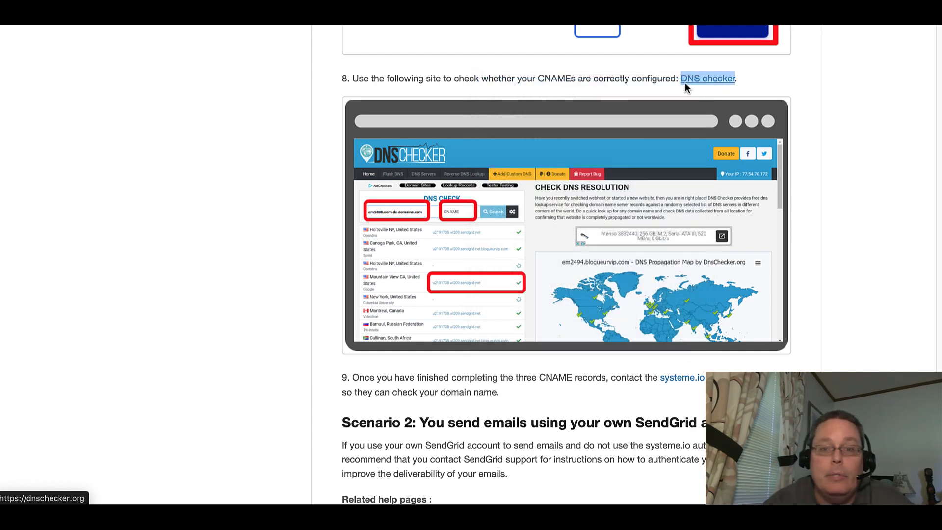
click(539, 87)
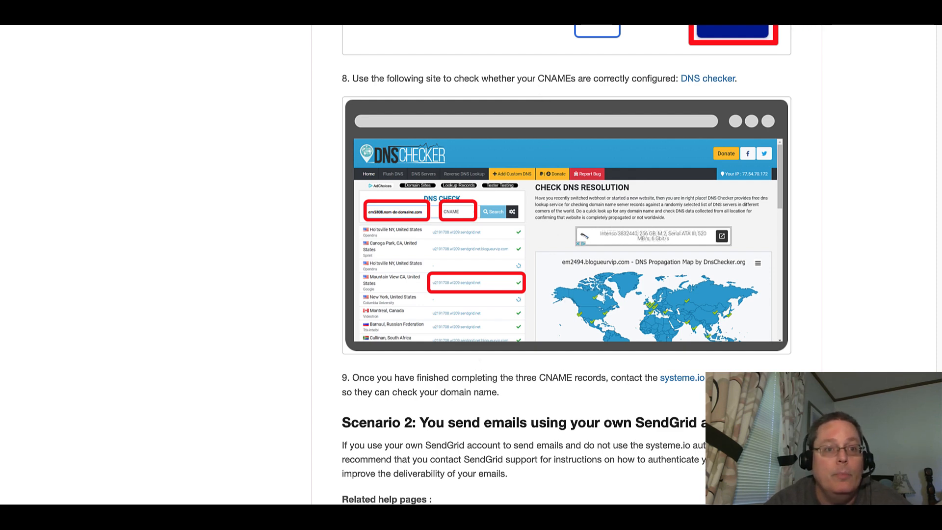
Zoom the article to 150% and reread the DNS checker step and the instructions on contacting support.
click(141, 5)
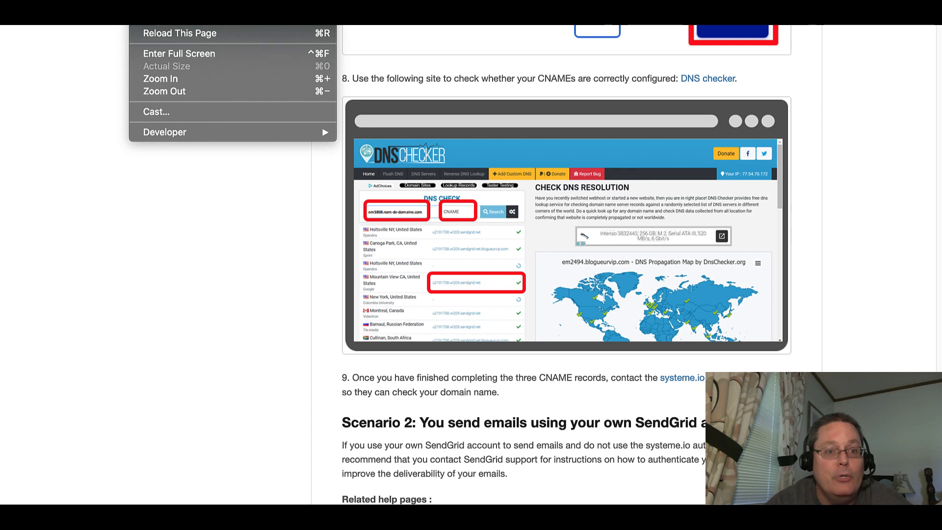
click(177, 79)
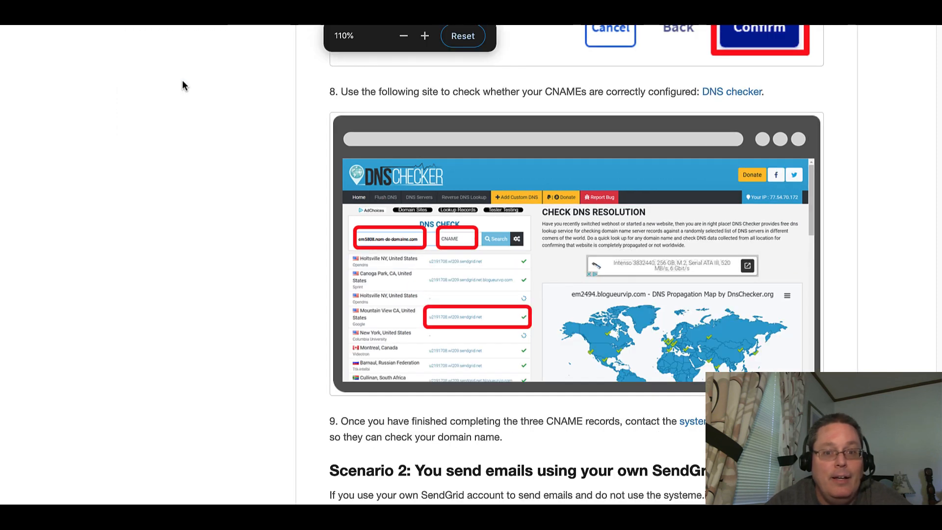
click(425, 36)
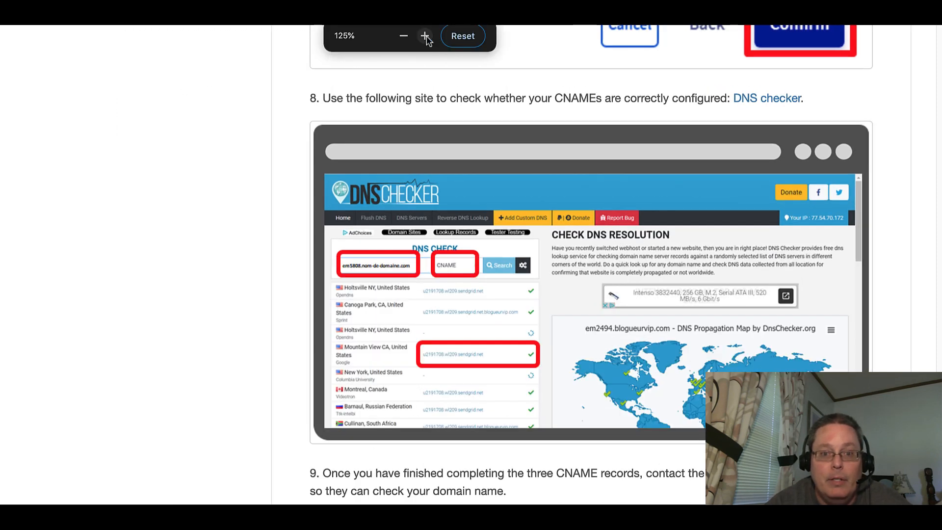
click(425, 36)
scroll(435, 153, up, 10)
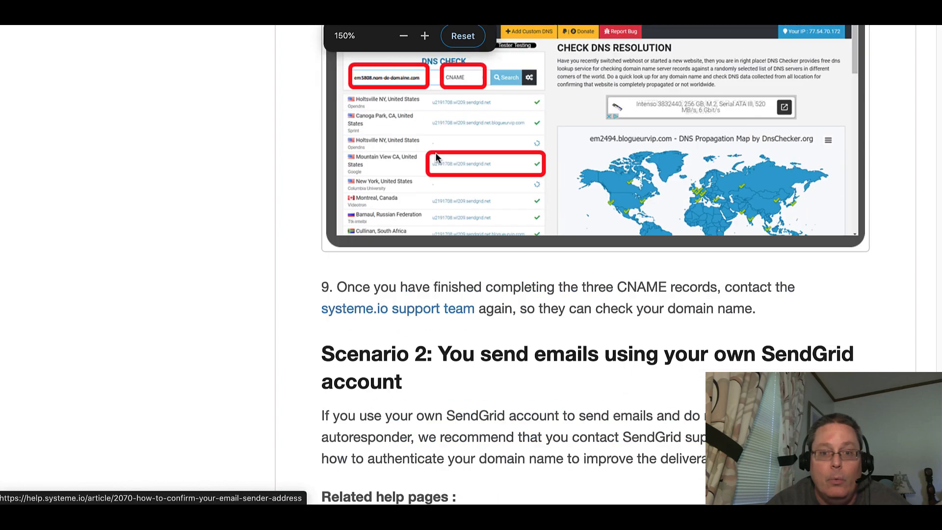
scroll(436, 153, up, 1)
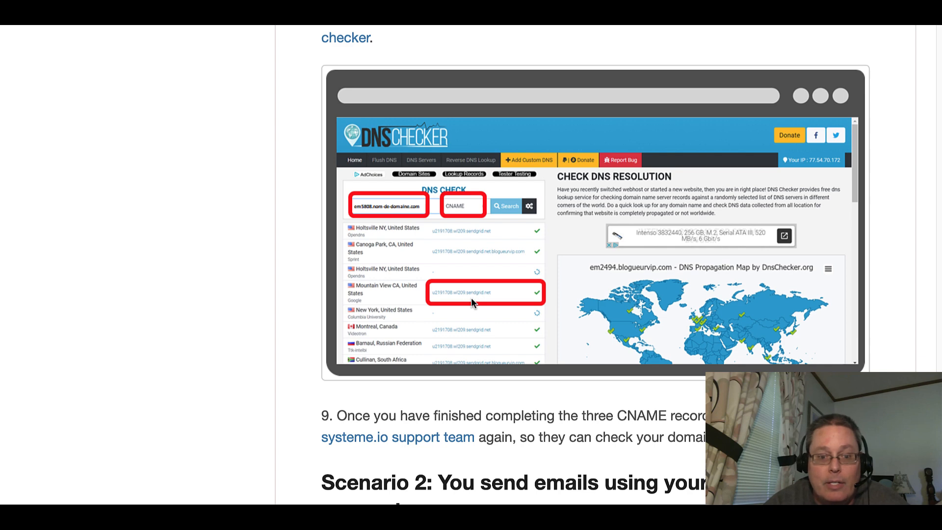
scroll(471, 298, up, 3)
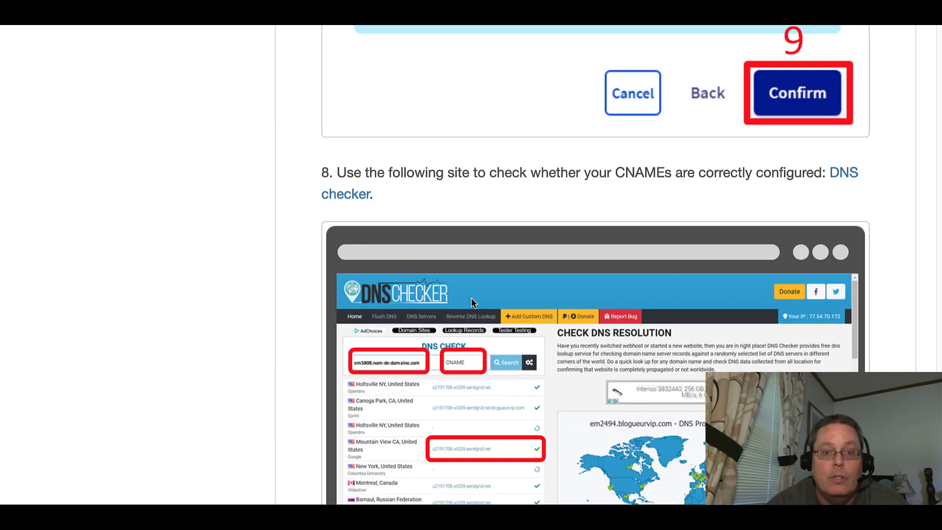
scroll(471, 298, down, 1)
scroll(471, 300, down, 2)
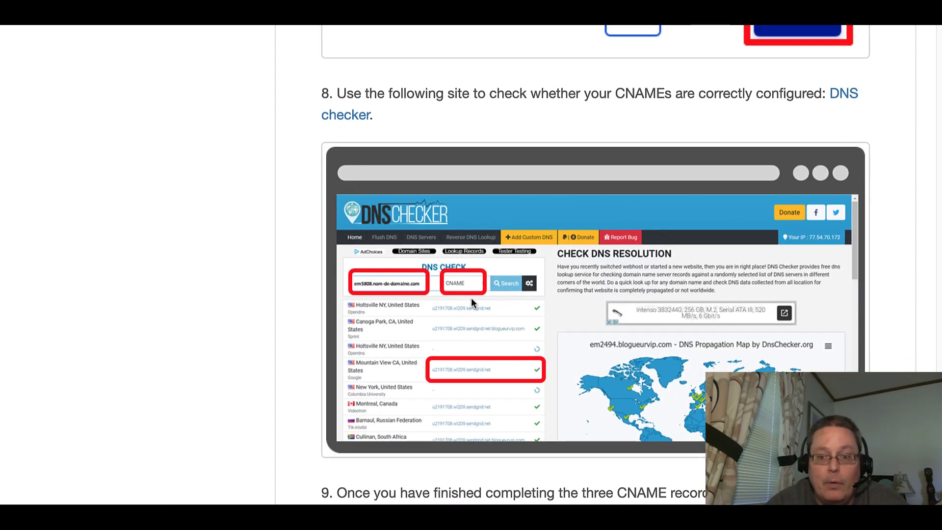
scroll(471, 302, down, 1)
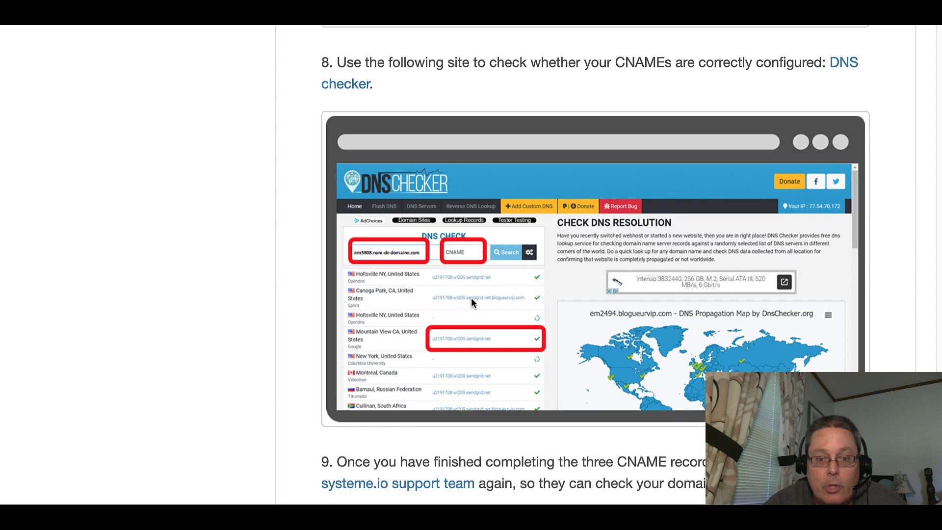
scroll(471, 303, down, 3)
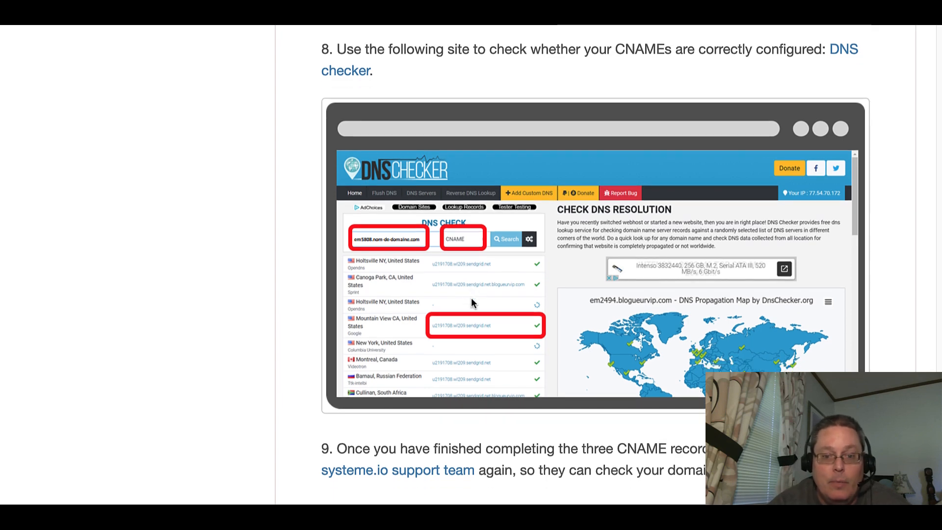
scroll(470, 303, down, 6)
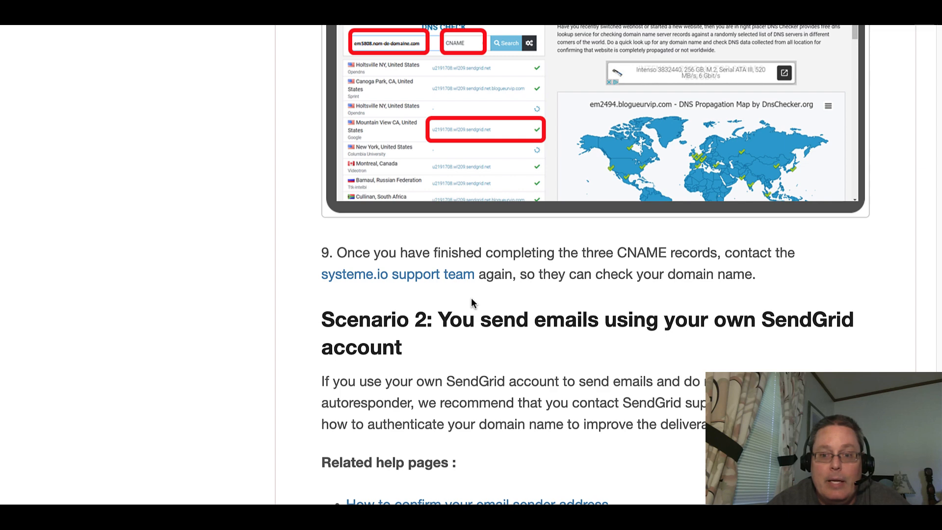
scroll(471, 302, down, 1)
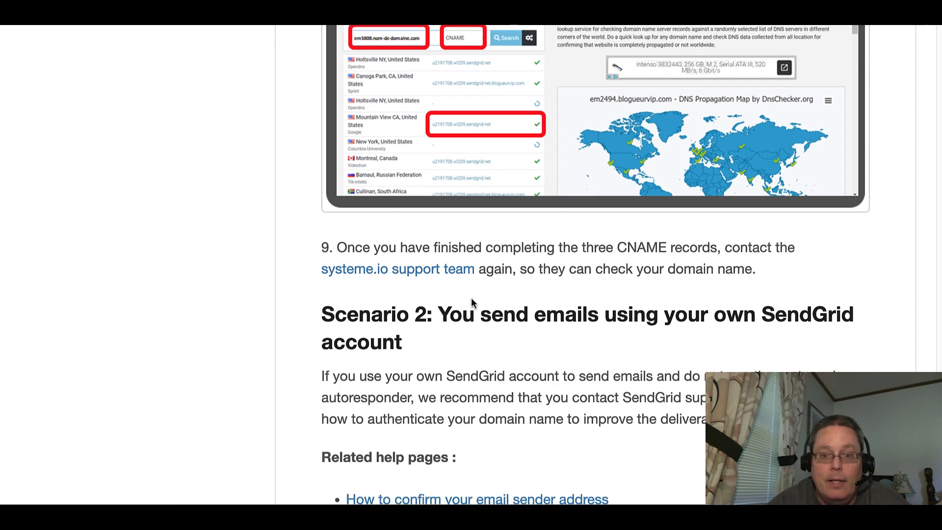
scroll(471, 300, up, 1)
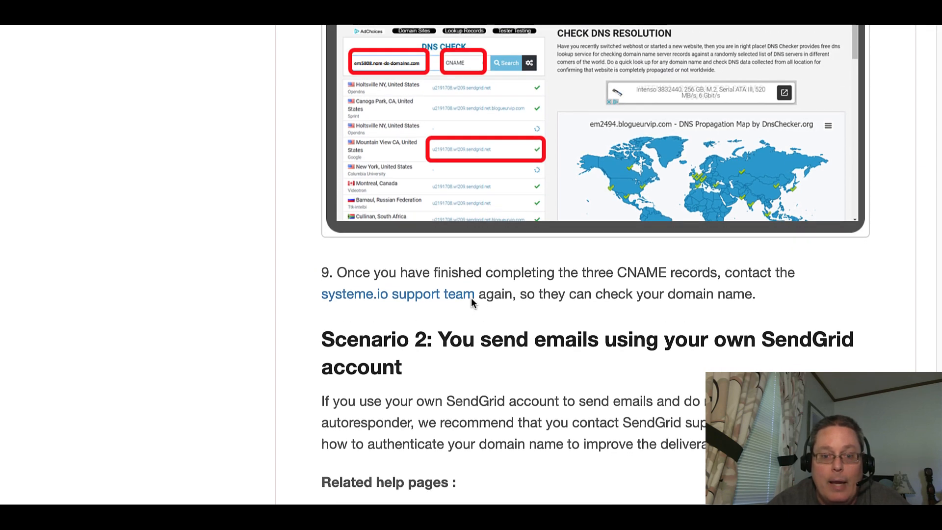
scroll(471, 300, down, 5)
scroll(472, 303, up, 5)
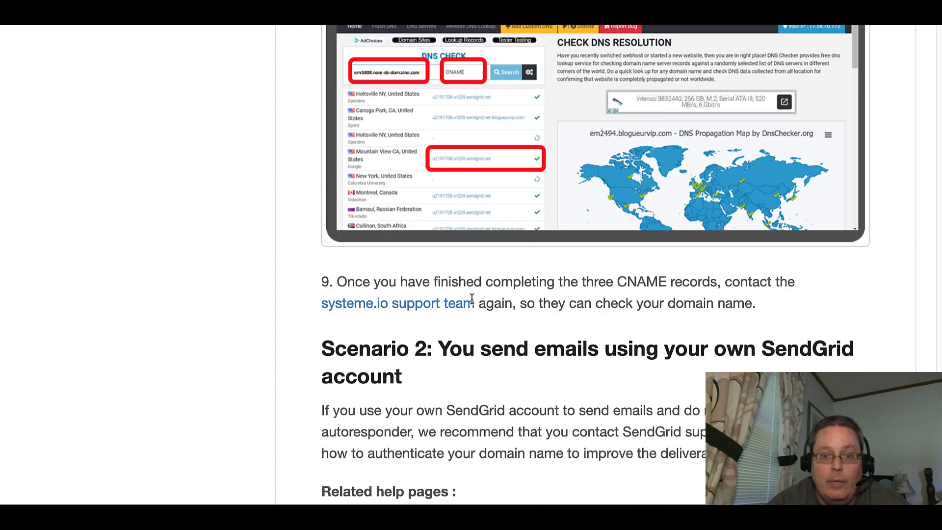
scroll(472, 302, down, 3)
scroll(472, 305, down, 3)
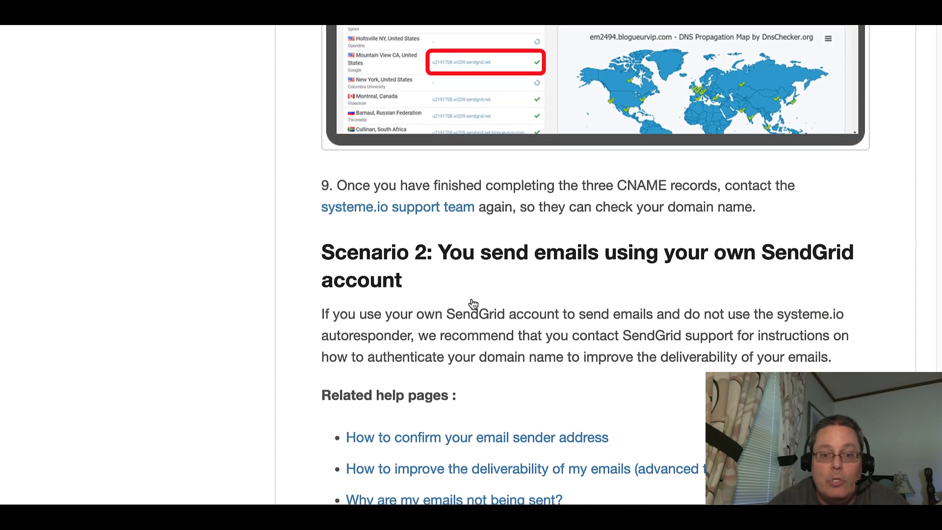
scroll(471, 305, up, 11)
scroll(471, 303, up, 2)
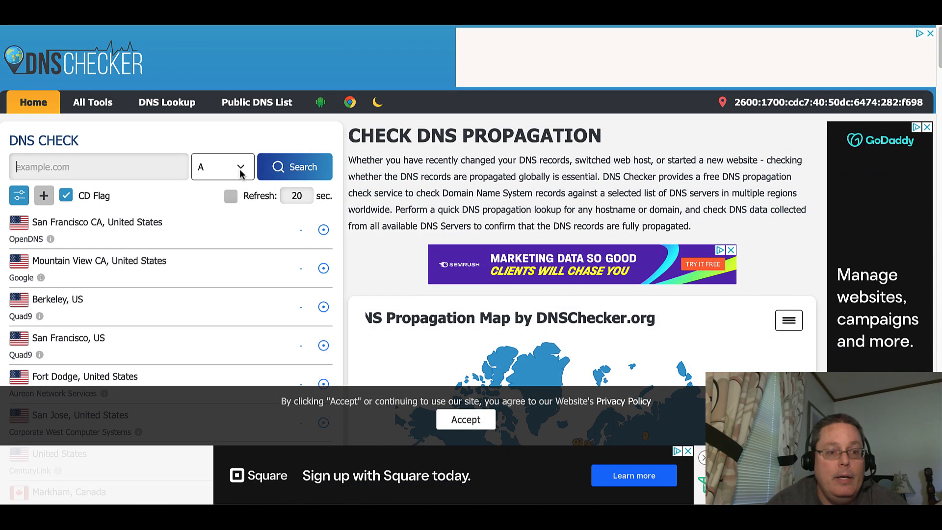
Run a CNAME lookup in DNS checker for the domain's si8705327 record name copied from the domain authentication instructions.
click(240, 170)
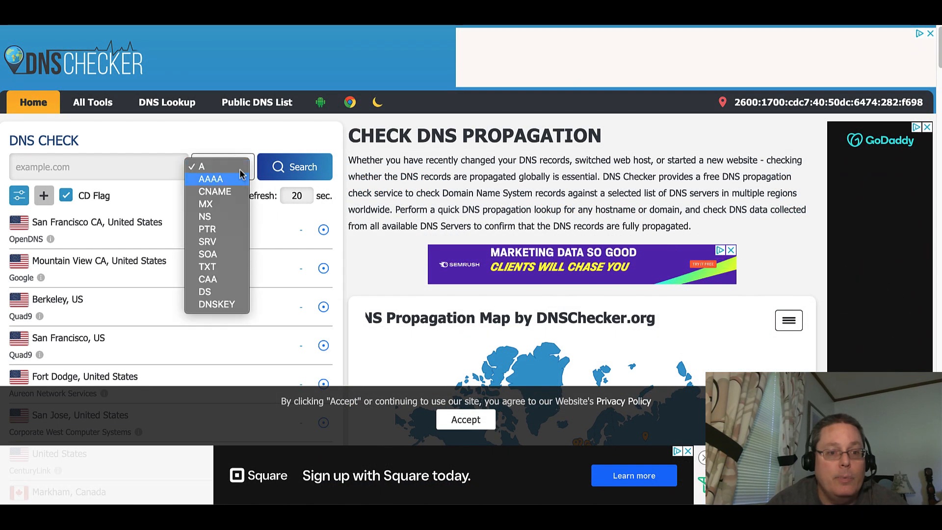
click(216, 191)
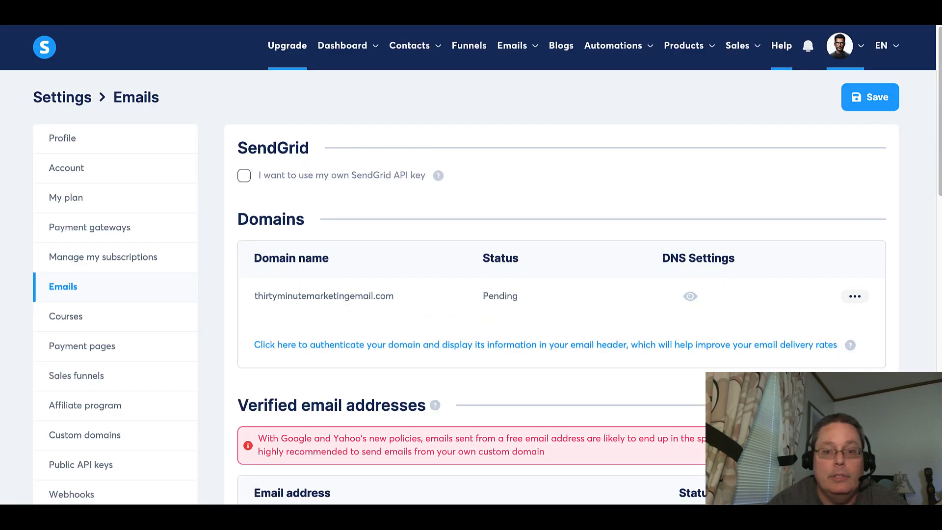
click(689, 296)
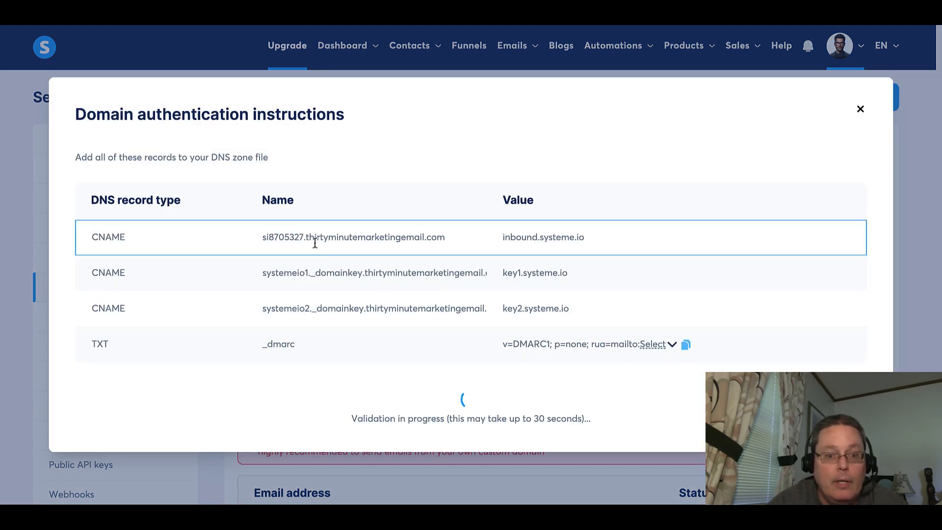
triple_click(309, 238)
key(super+c)
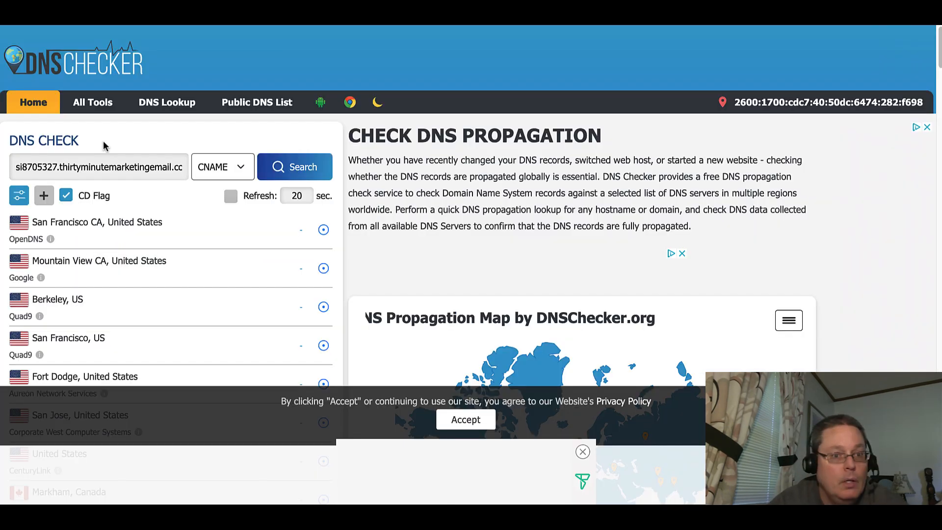
click(278, 167)
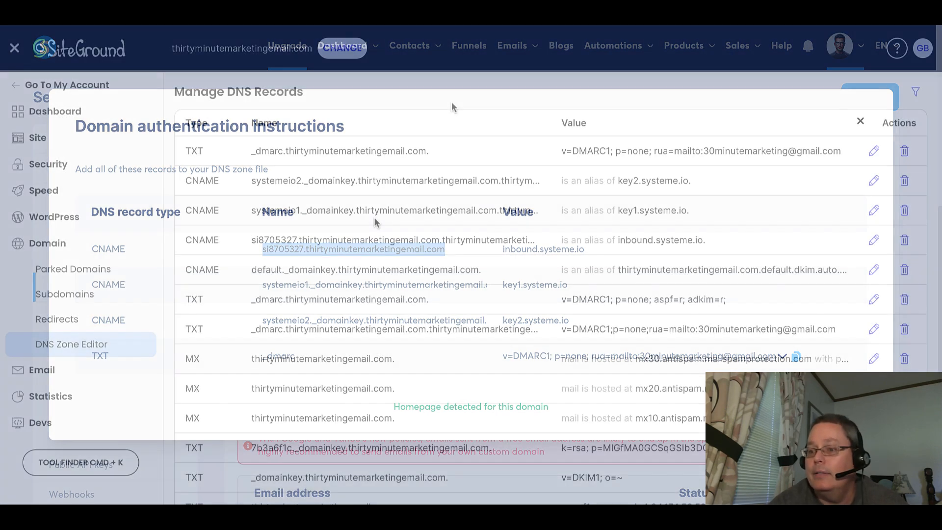
Find the copied record name in the DNS zone editor, open the systemeio2._domainkey CNAME record for editing and cancel.
key(super+f)
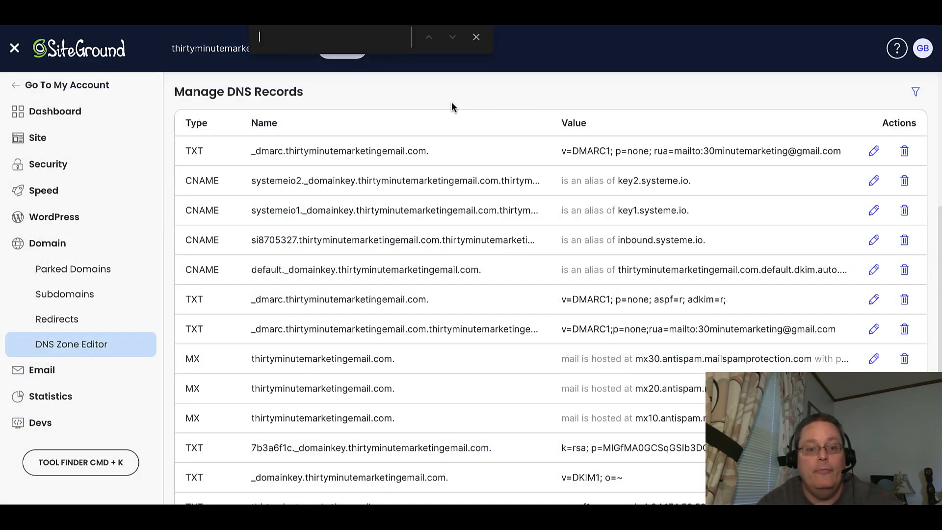
key(super+v)
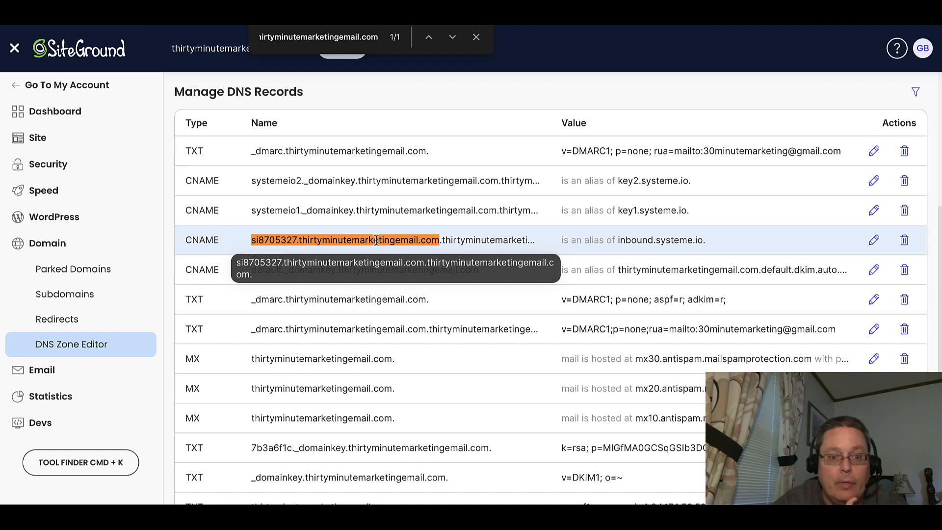
triple_click(422, 240)
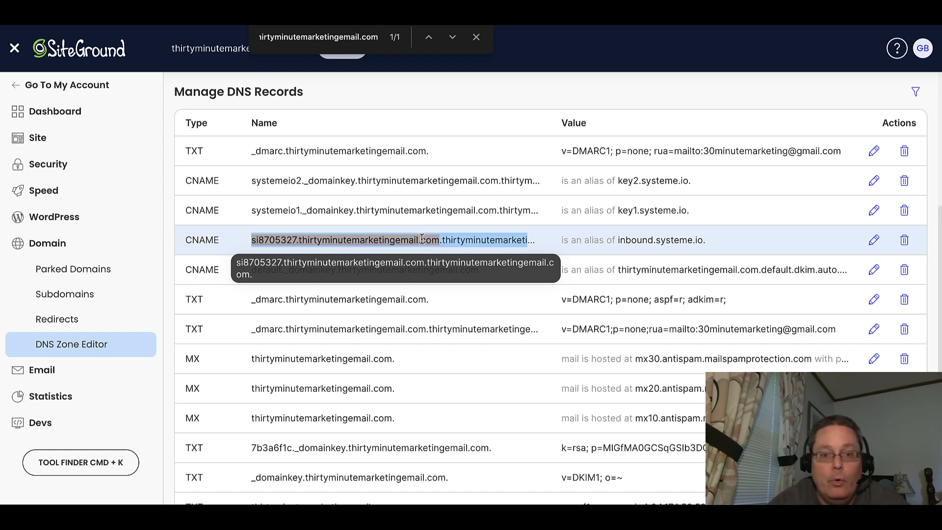
double_click(414, 246)
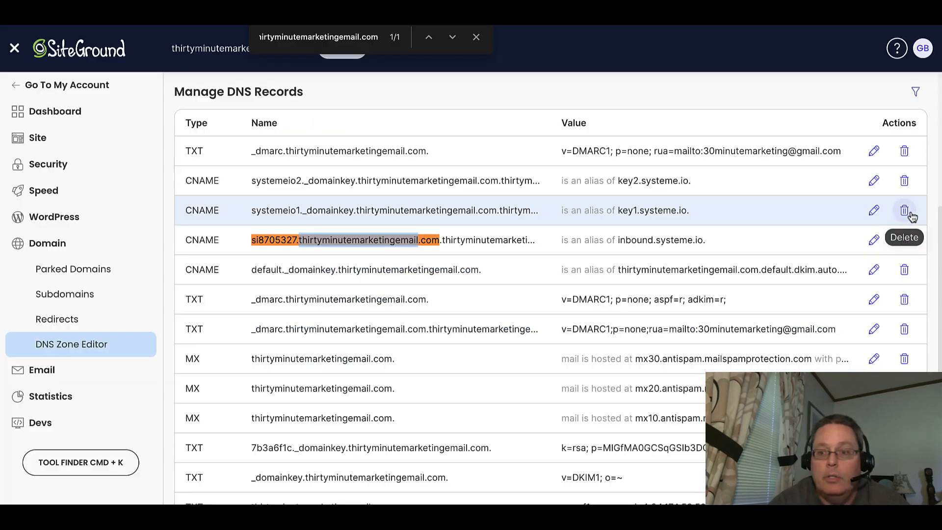
click(872, 181)
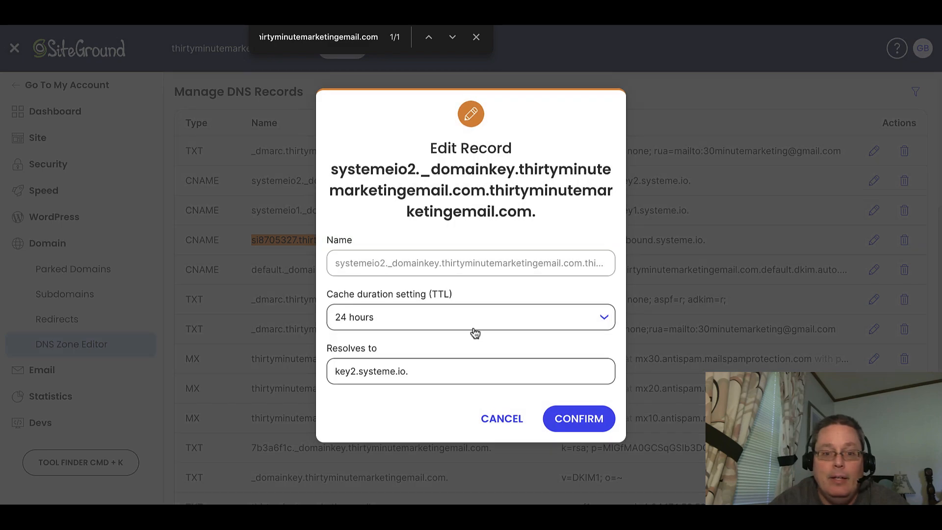
click(510, 418)
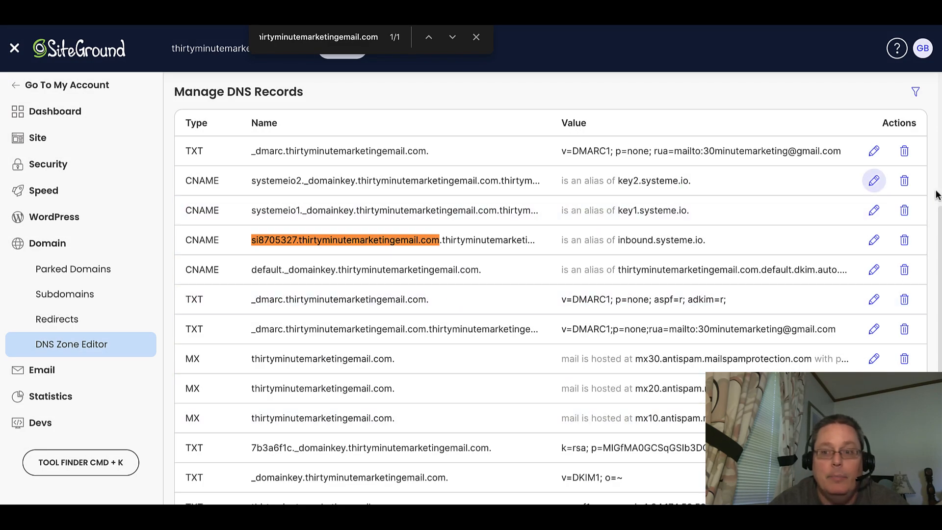
Delete the systemeio2._domainkey and systemeio1._domainkey CNAME records from the DNS zone.
click(904, 181)
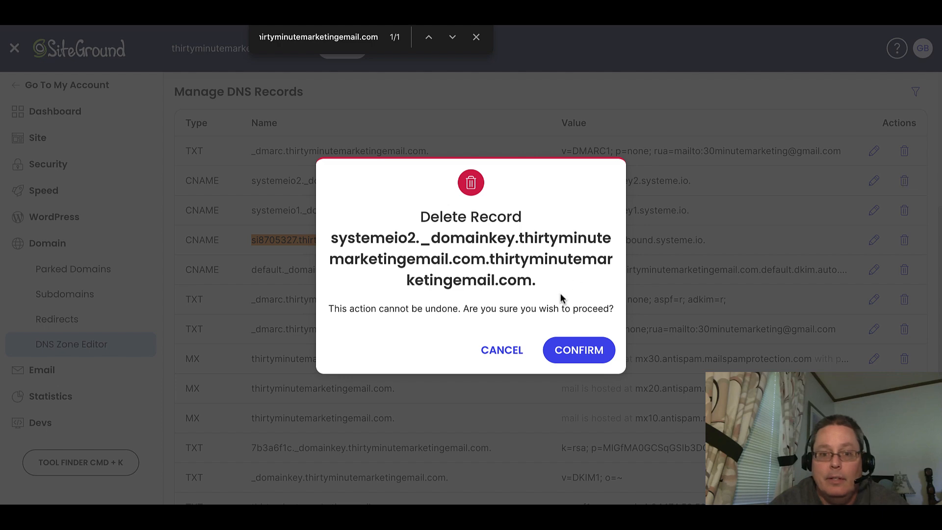
click(577, 351)
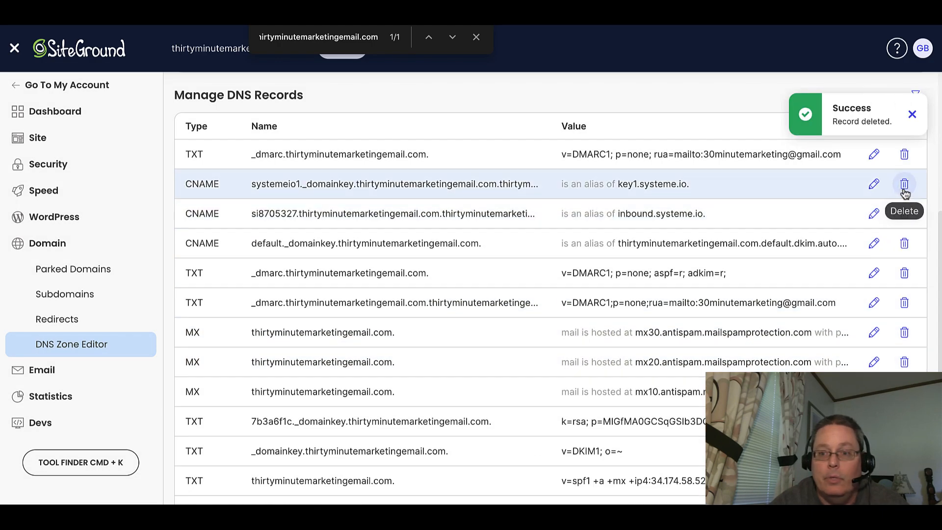
click(905, 184)
click(575, 349)
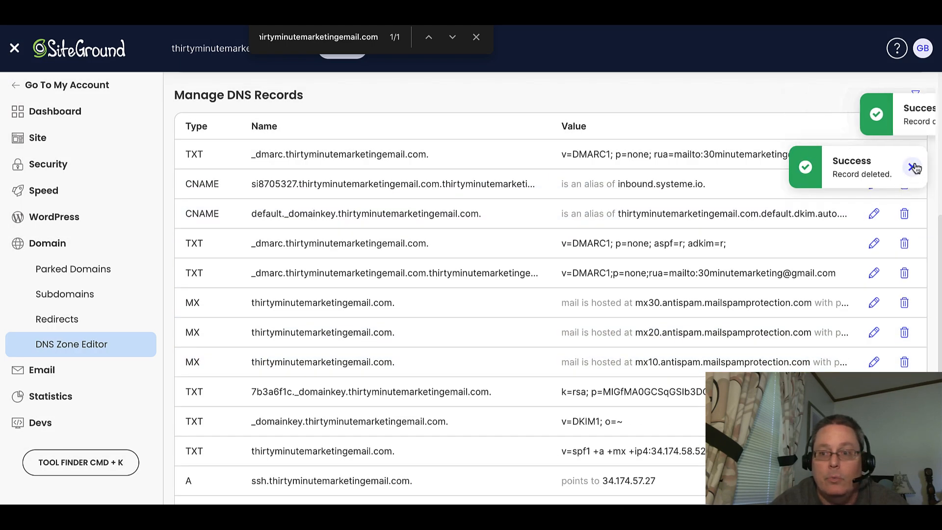
click(911, 159)
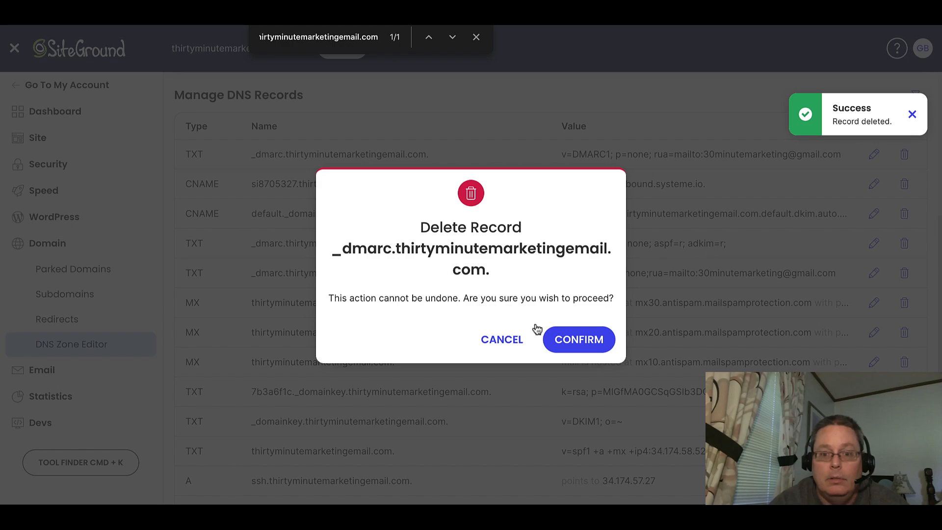
click(509, 337)
click(911, 116)
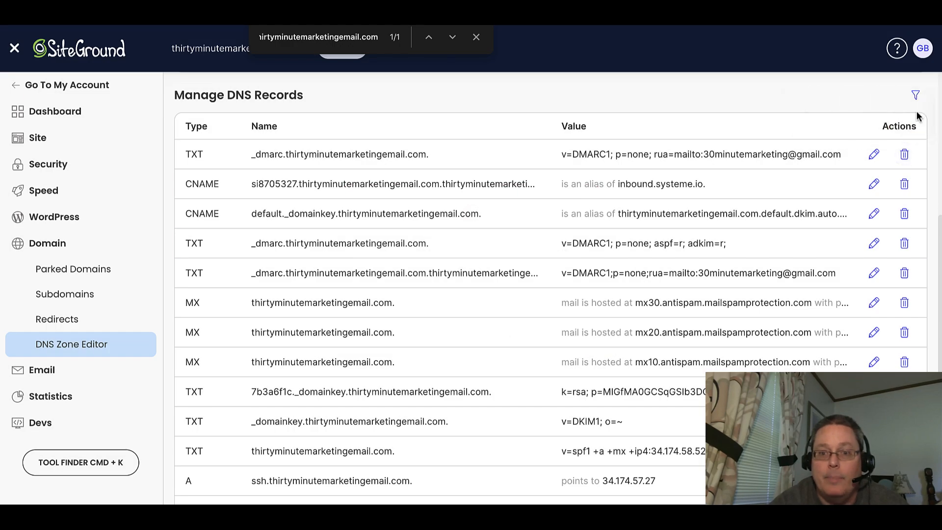
Delete the si8705327 CNAME record that points to inbound.systeme.io.
click(905, 185)
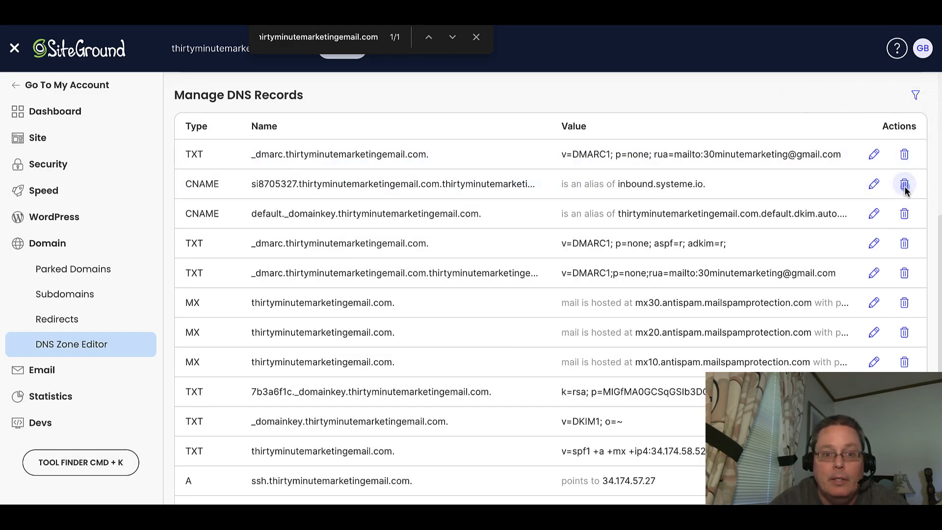
click(587, 355)
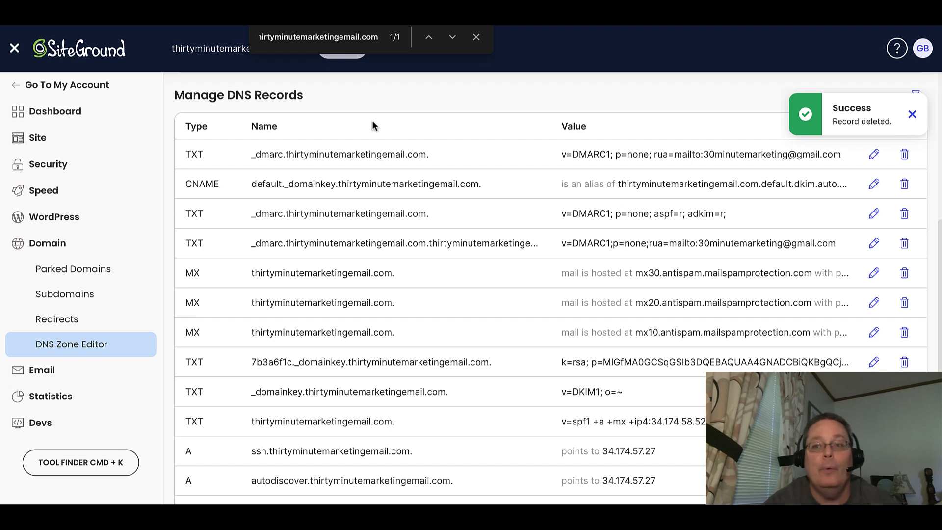
click(911, 115)
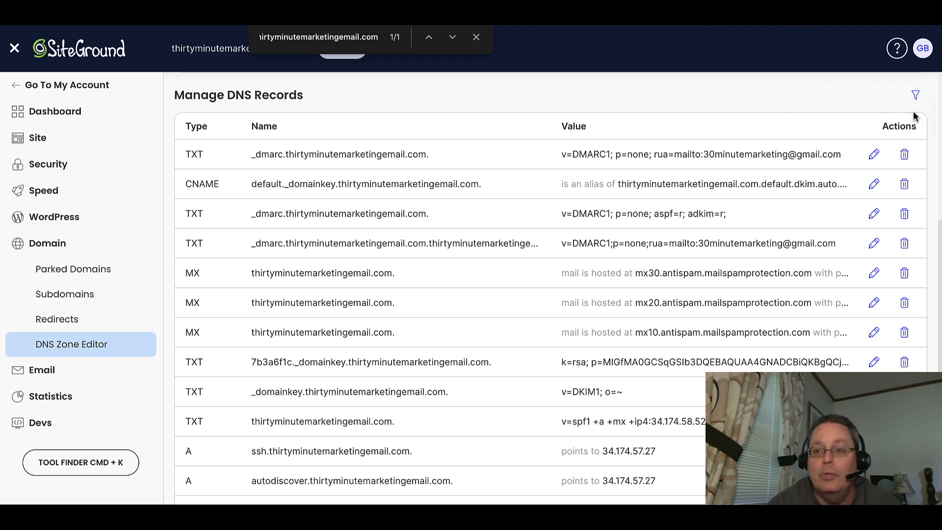
Create a new CNAME record named si8705327 that resolves to inbound.systeme.io.
scroll(375, 113, up, 2)
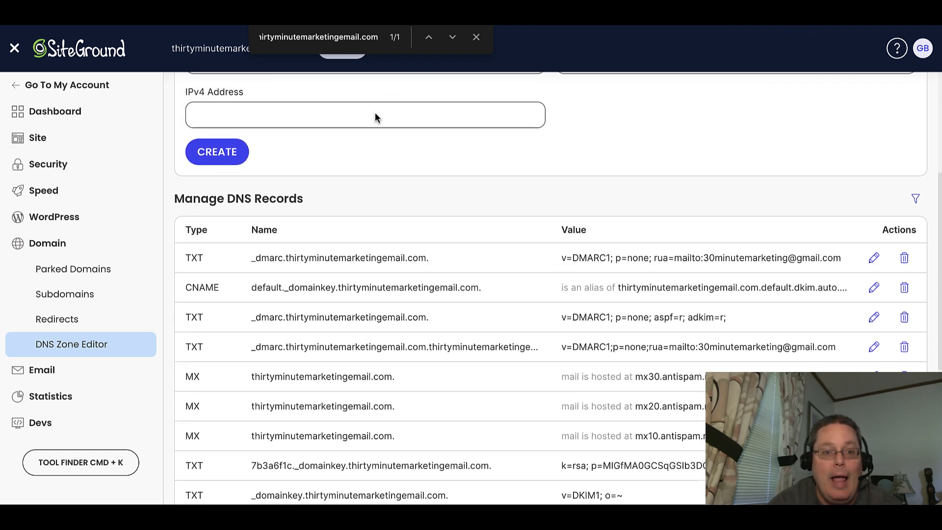
scroll(375, 113, up, 3)
click(287, 129)
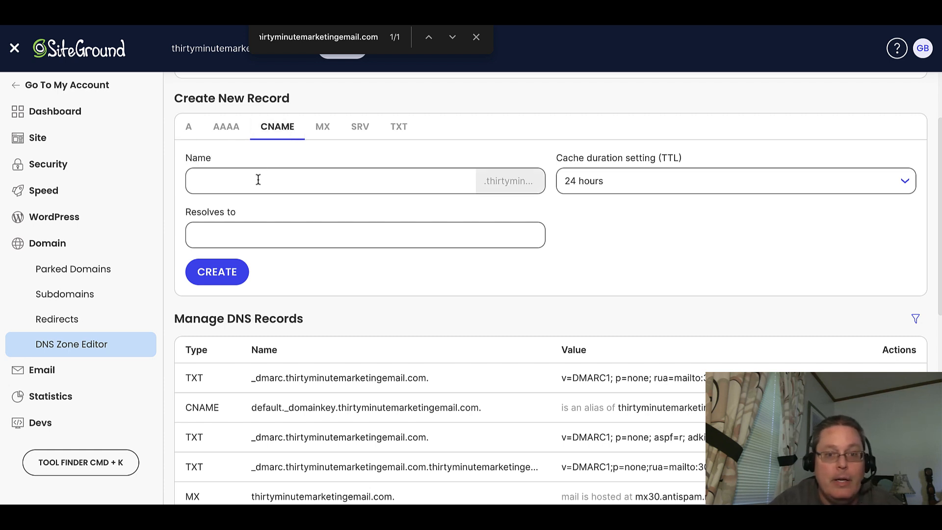
click(388, 177)
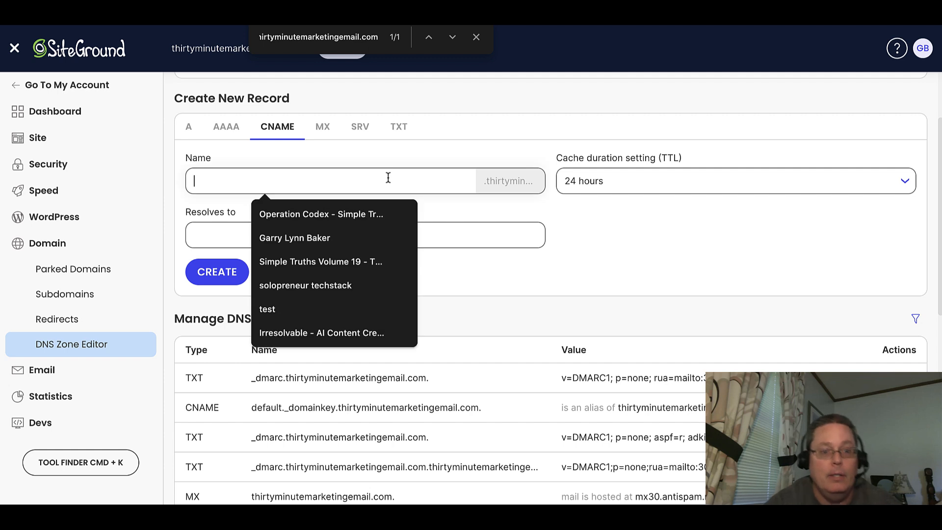
key(ctrl+v)
key(BackSpace)
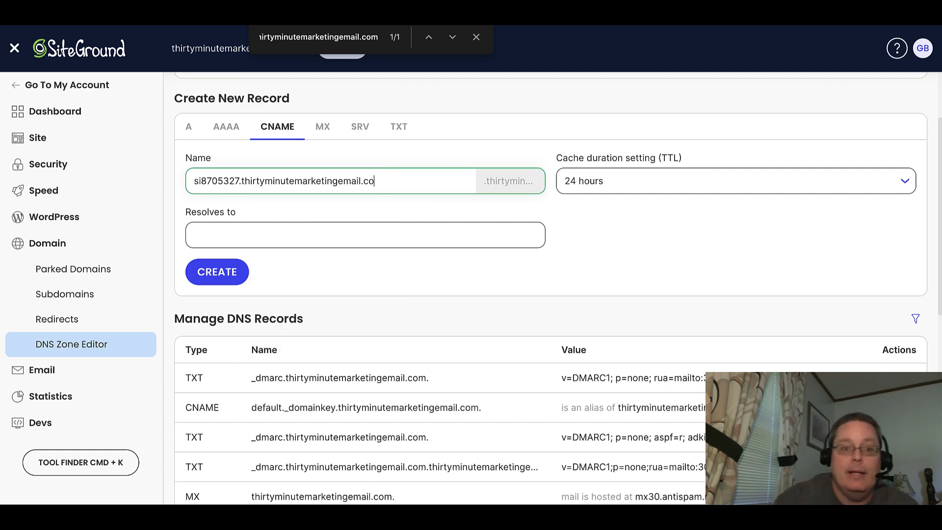
key(BackSpace)
key(BackSpace)
key(BackSpace)
key(BackSpace)
key(BackSpace)
key(BackSpace)
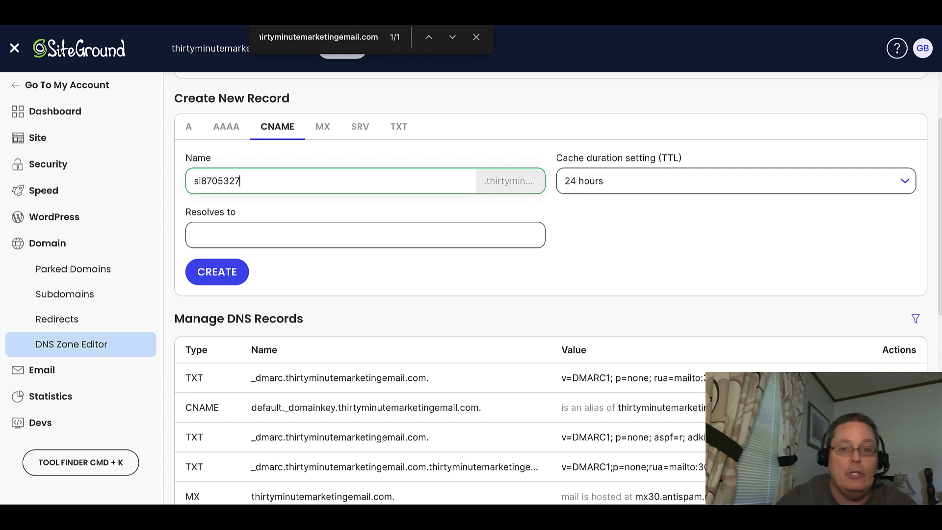
click(231, 233)
text(inbound.systeme.io)
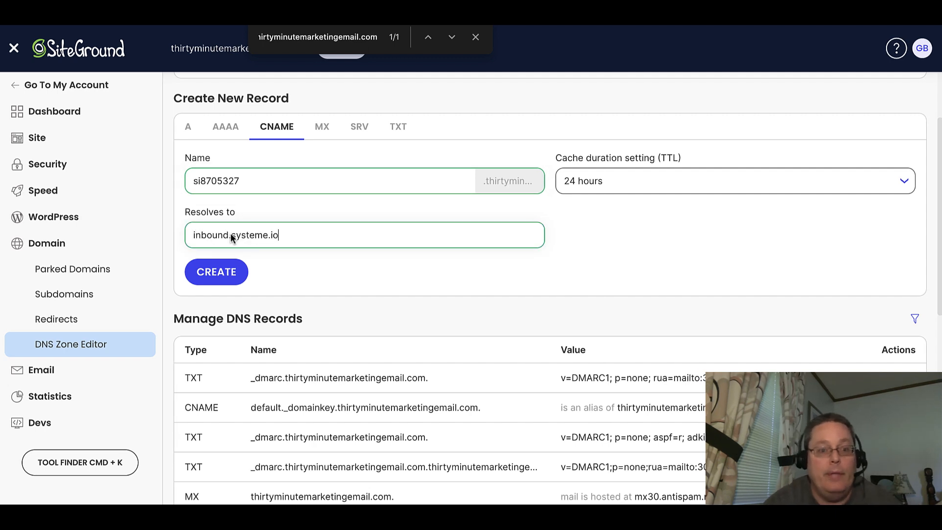
click(227, 273)
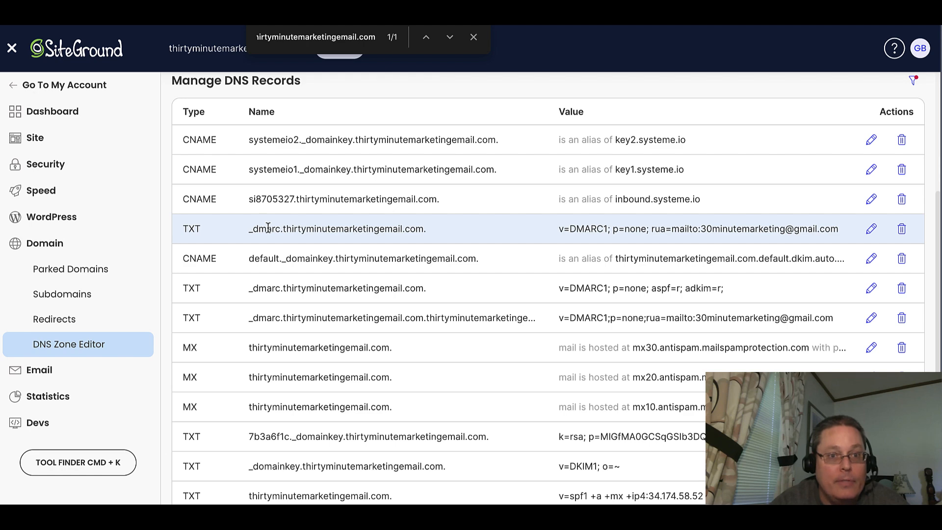
Return to the systeme.io email settings and close the domain authentication instructions.
click(157, 15)
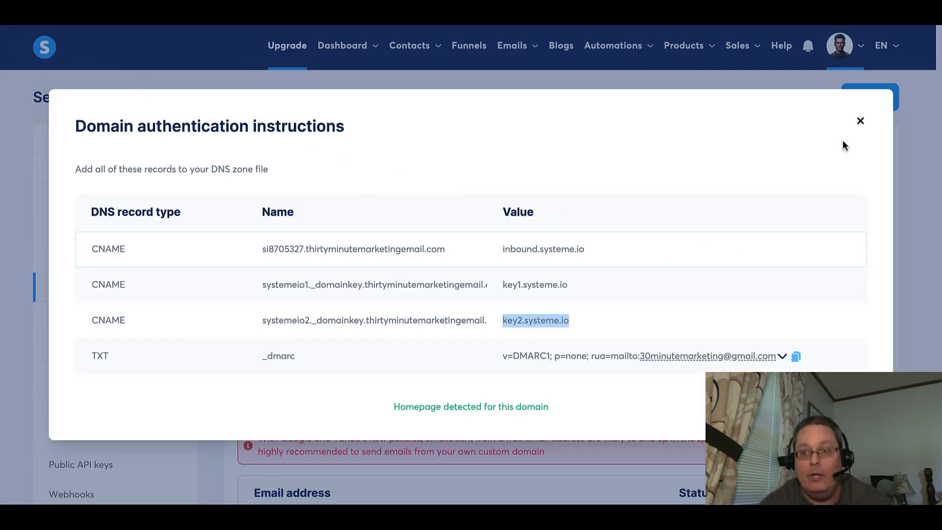
click(859, 121)
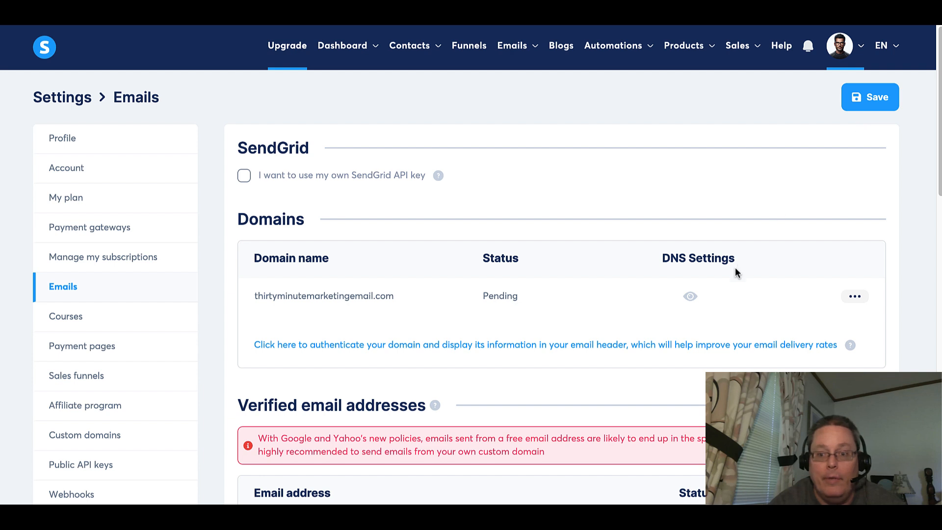
click(855, 297)
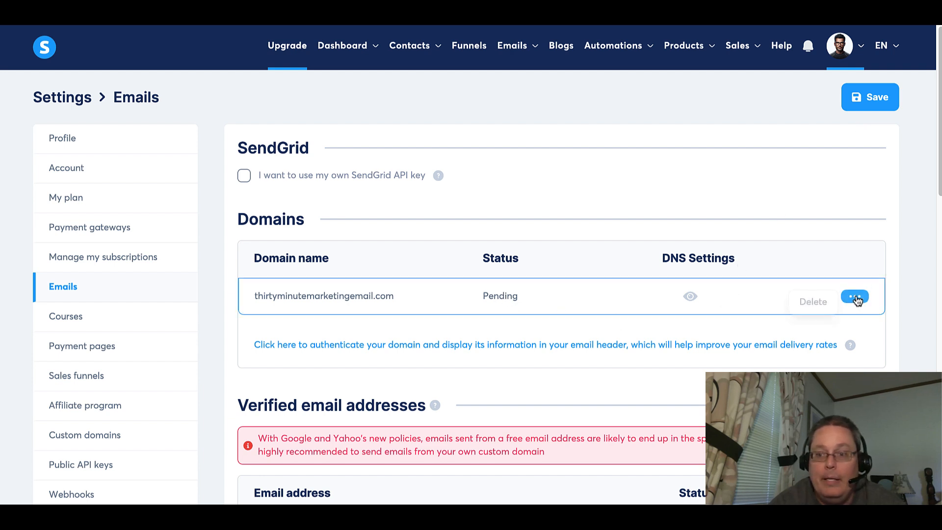
click(488, 323)
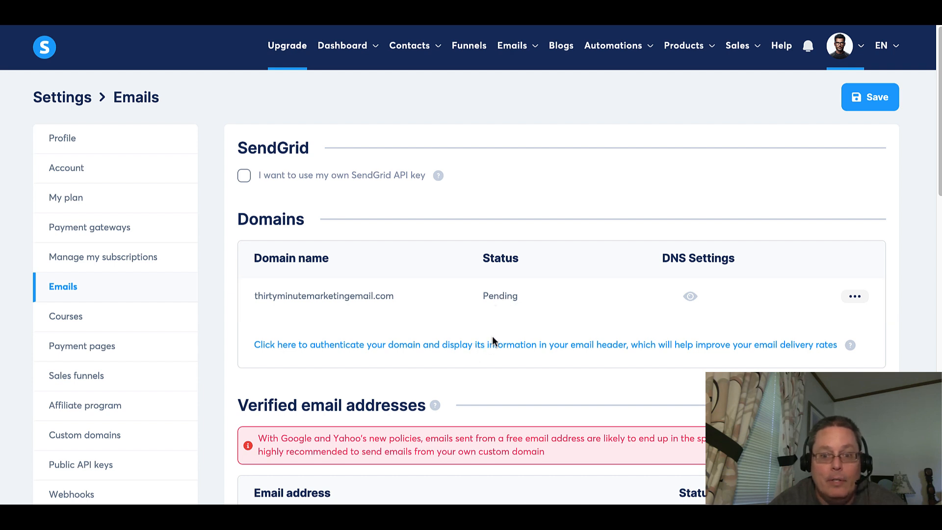
Try to save the email settings and review the flagged Sender email address field.
click(868, 101)
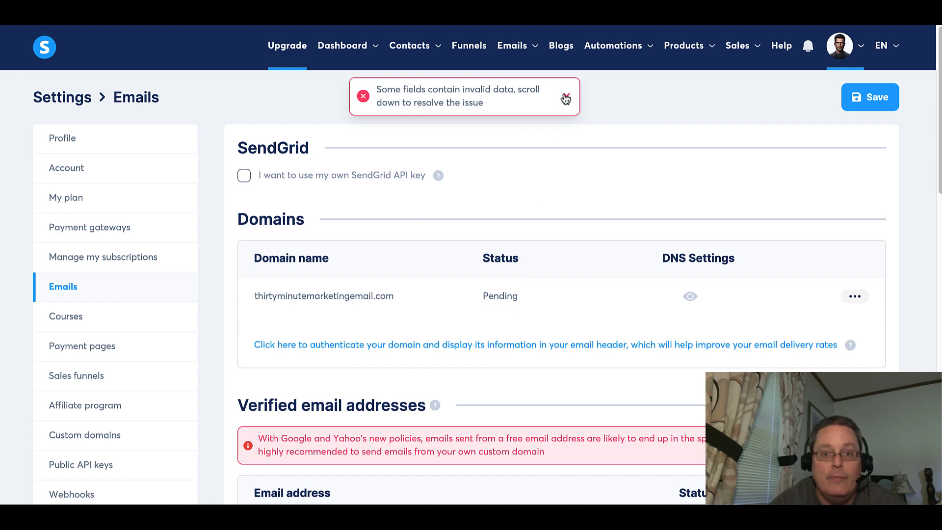
click(566, 98)
scroll(568, 181, down, 8)
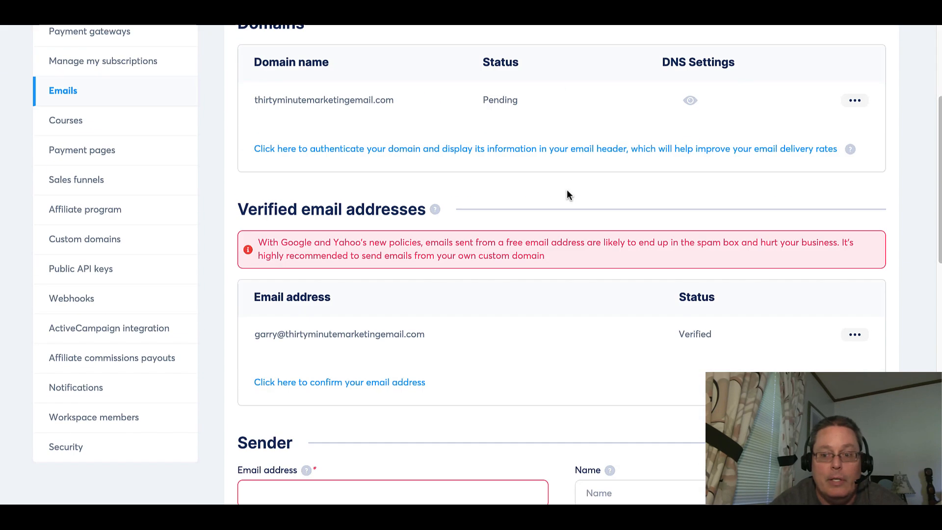
scroll(568, 195, down, 1)
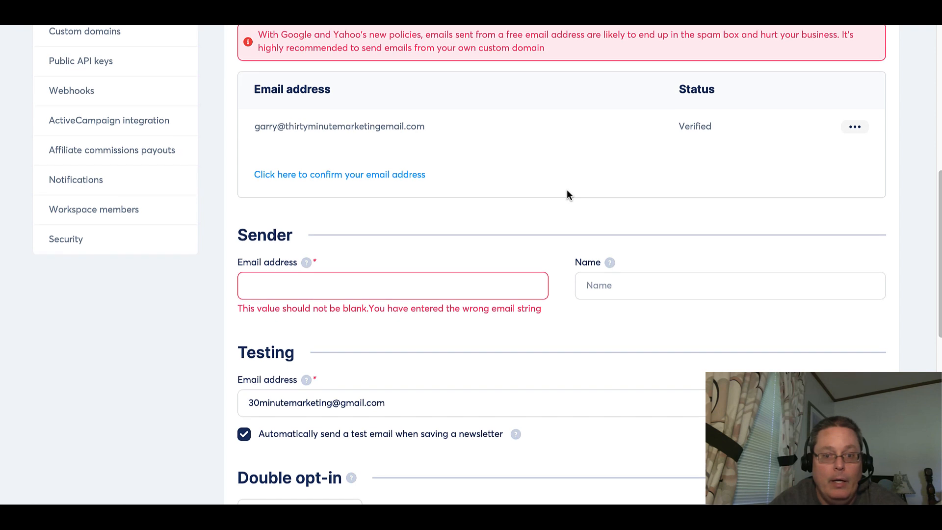
scroll(568, 195, down, 1)
scroll(567, 194, up, 1)
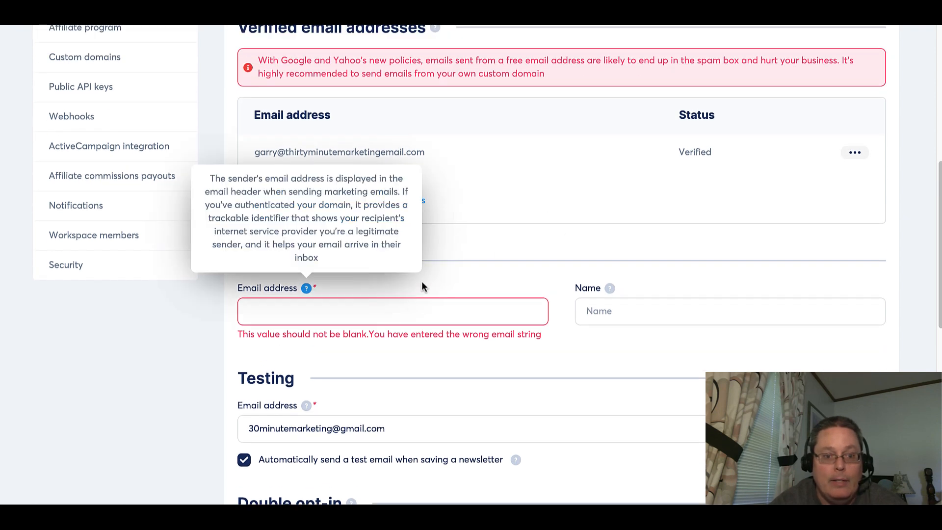
scroll(485, 252, up, 1)
scroll(486, 252, up, 8)
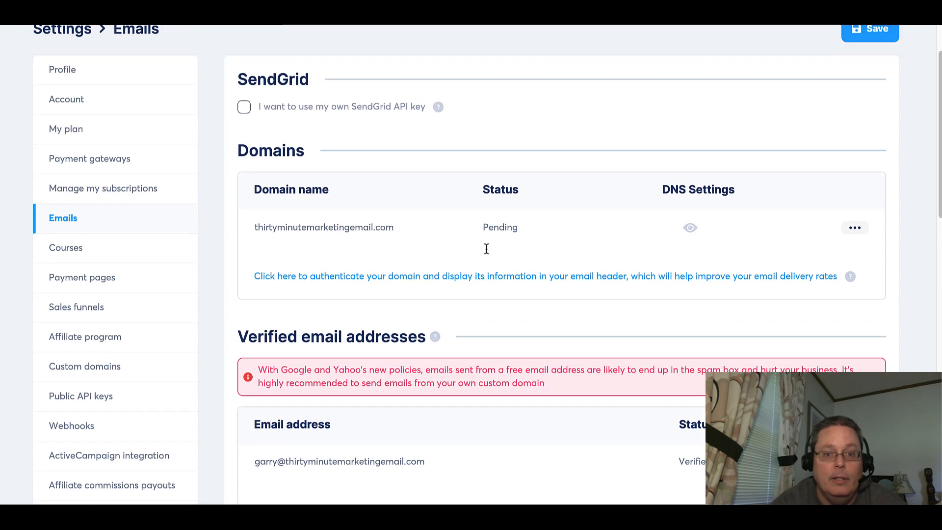
scroll(485, 250, up, 1)
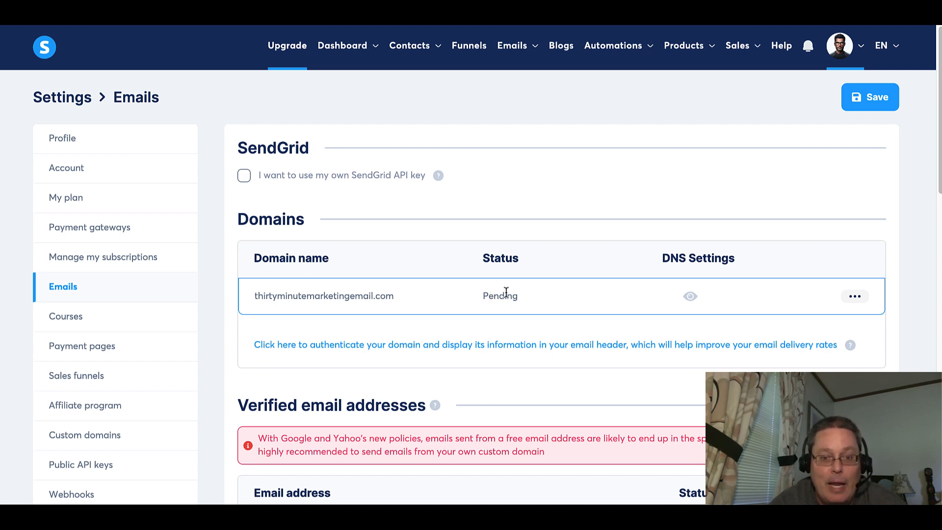
Open the domain's DNS settings, select the si8705327 record name prefix, and close the instructions.
click(689, 296)
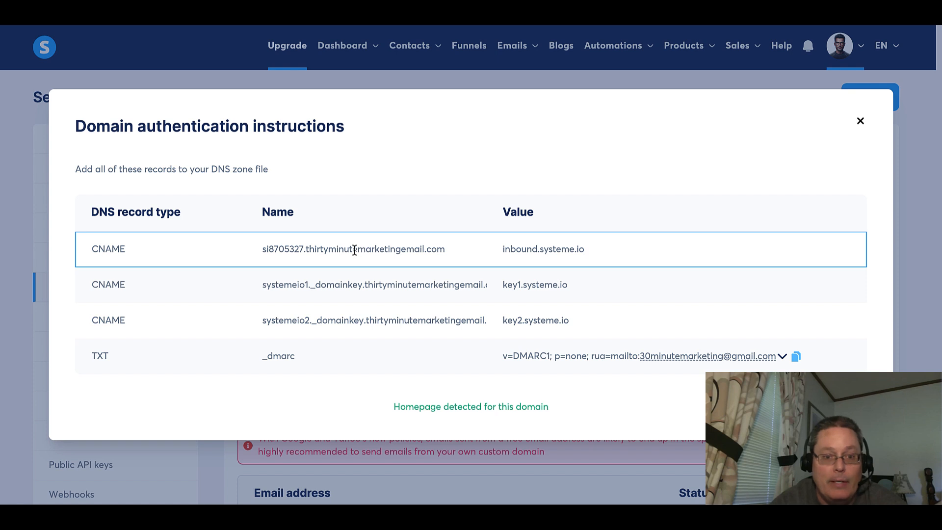
drag(301, 249, 263, 248)
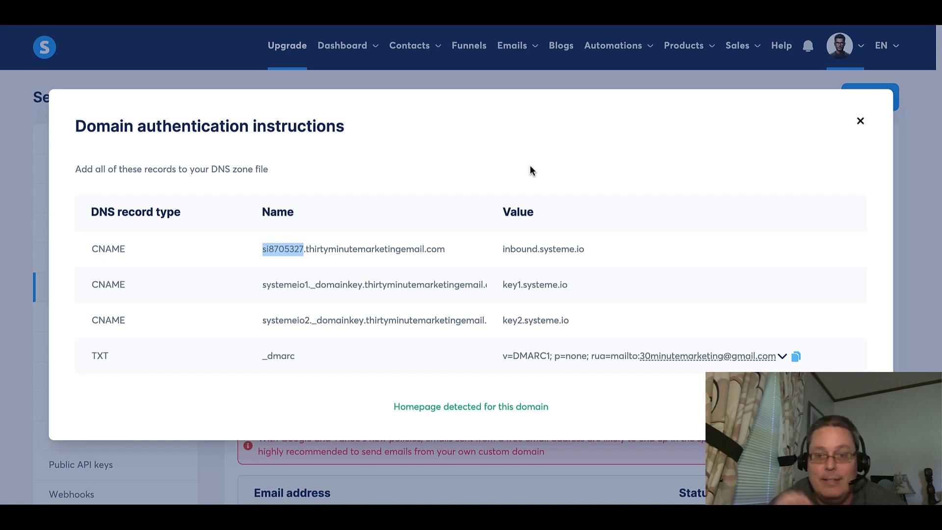
click(859, 123)
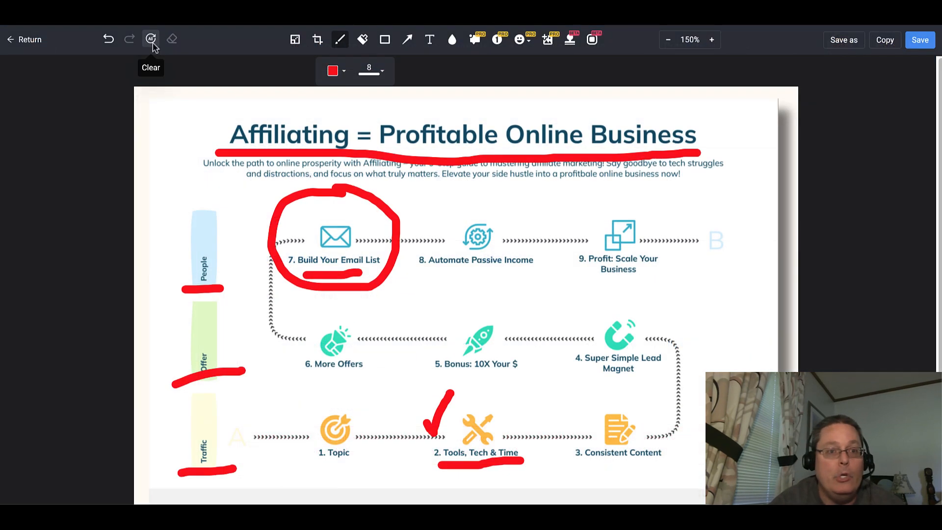
Switch to the Affiliating graphic and circle the '2. Tools, Tech & Time' step in red.
click(151, 39)
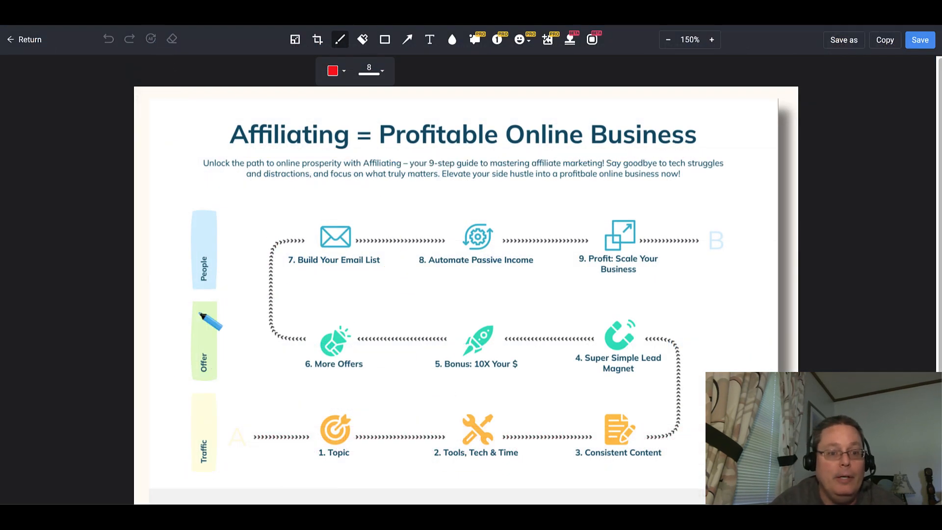
mouse_move(508, 395)
mouse_down()
mouse_move(459, 396)
mouse_move(436, 483)
mouse_move(539, 426)
mouse_move(505, 385)
mouse_up()
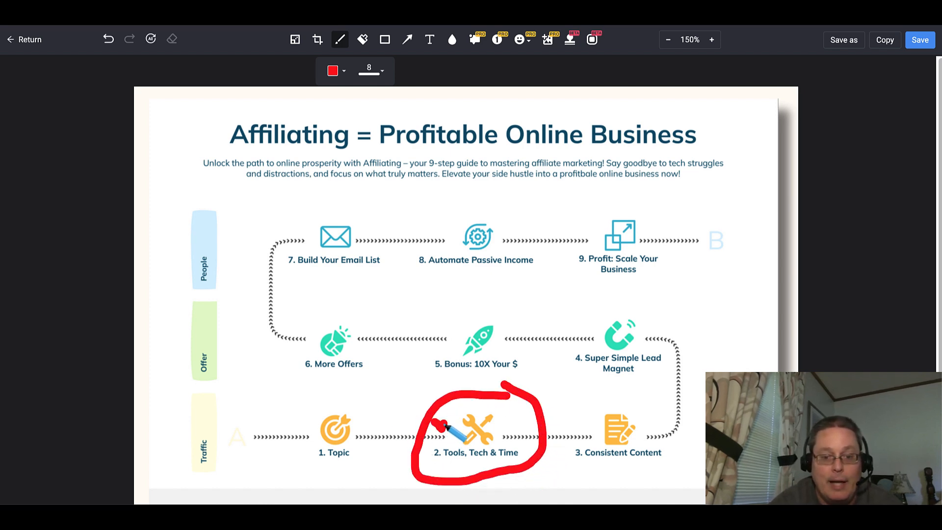
drag(439, 423, 460, 391)
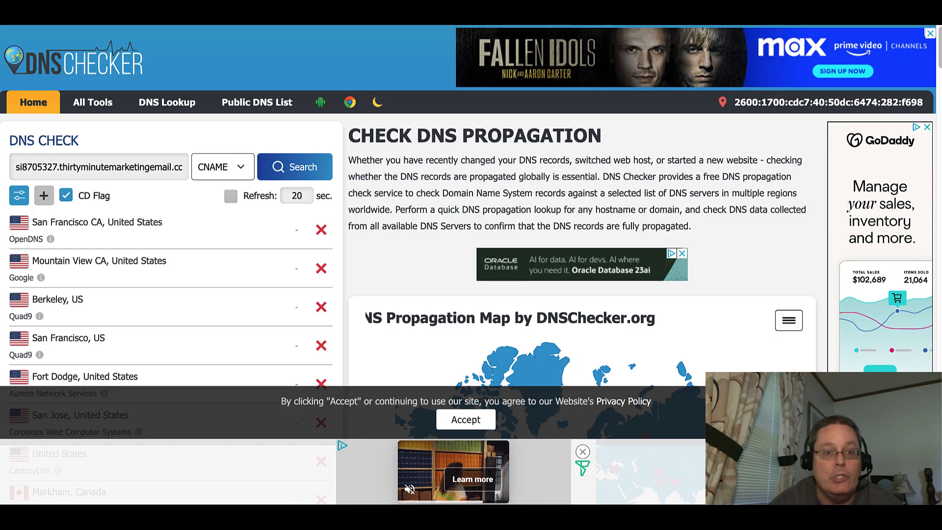
Rerun the DNS checker CNAME search for the si8705327 record and scroll through the propagation results.
click(287, 176)
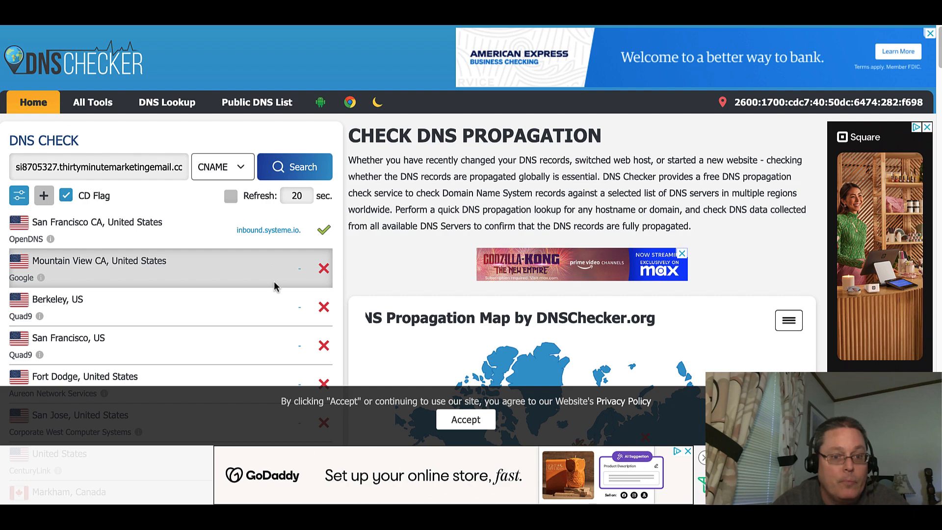
scroll(212, 279, down, 5)
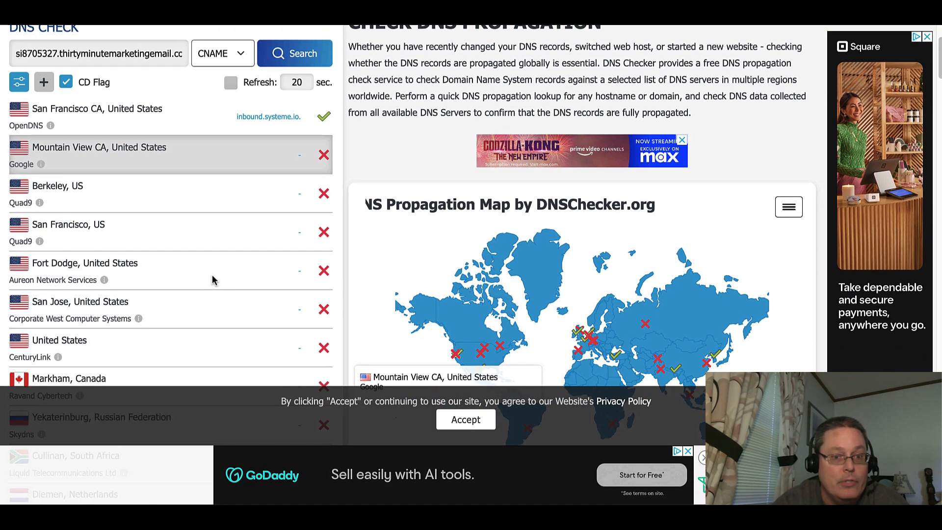
scroll(212, 279, down, 3)
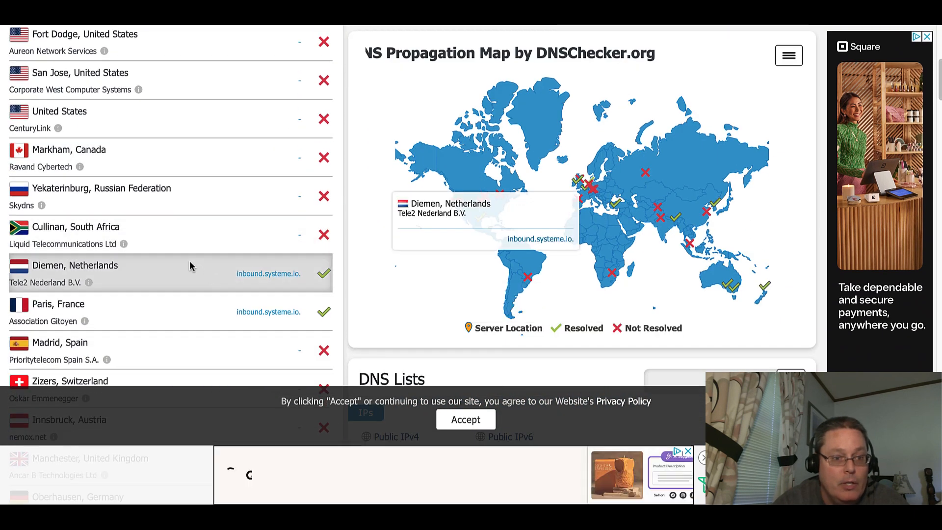
scroll(190, 293, down, 5)
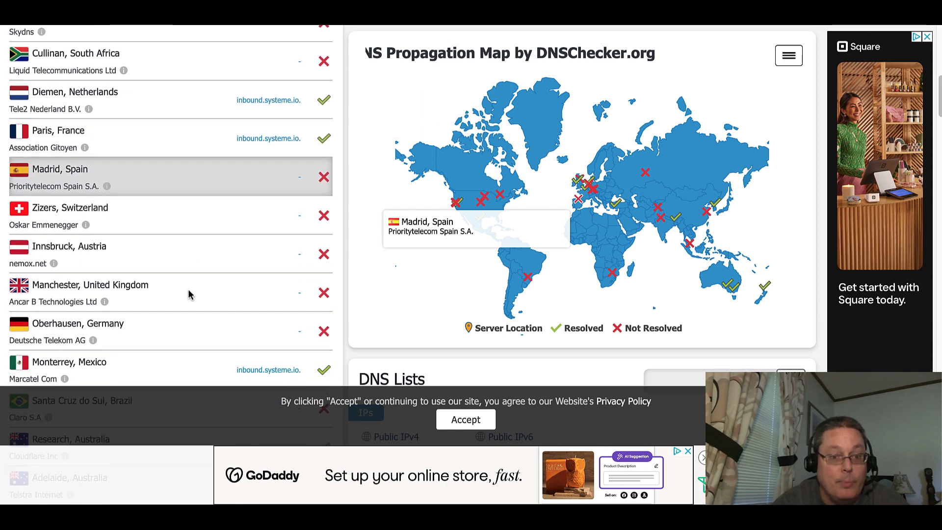
scroll(191, 294, down, 3)
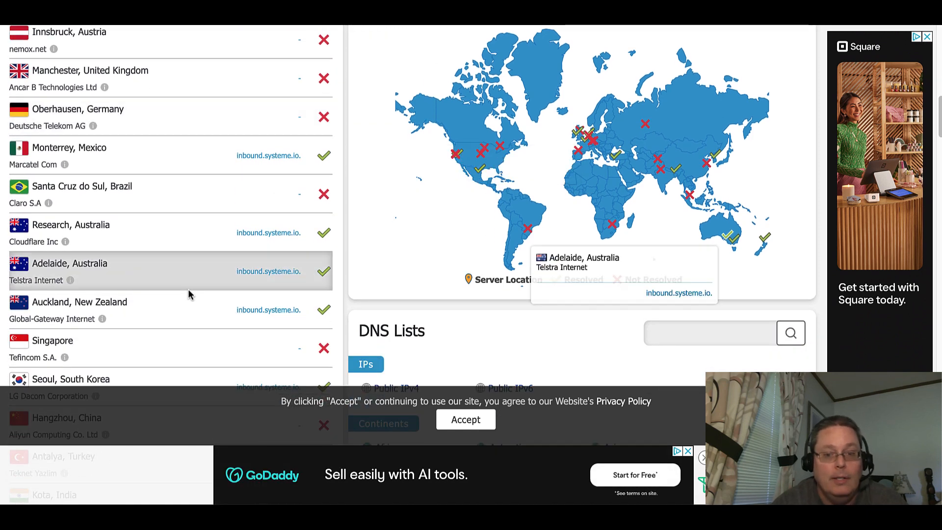
Scroll back up through the DNS checker propagation results for the CNAME record.
scroll(190, 294, up, 3)
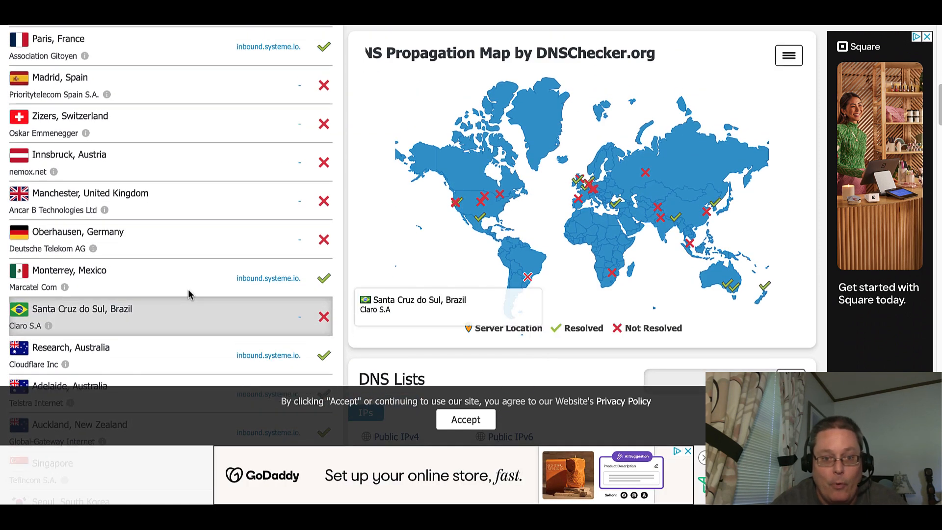
scroll(190, 294, up, 3)
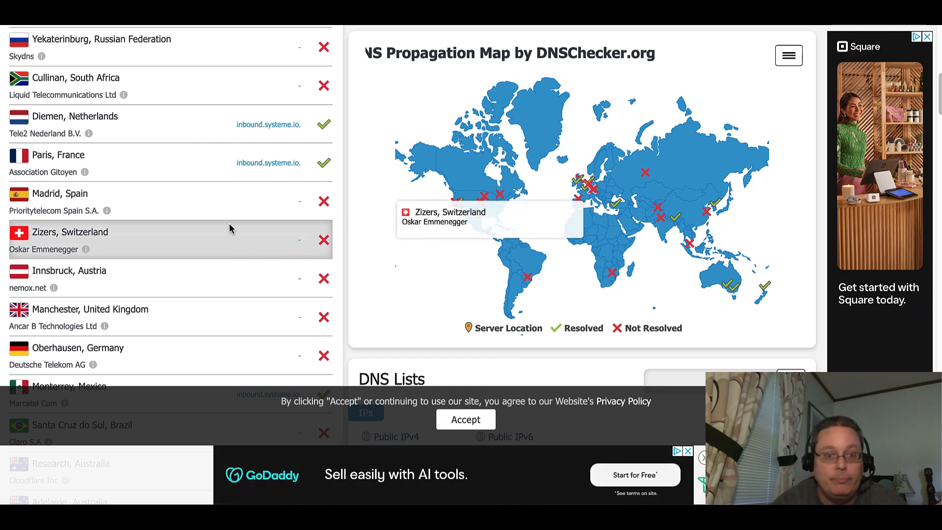
scroll(261, 187, up, 1)
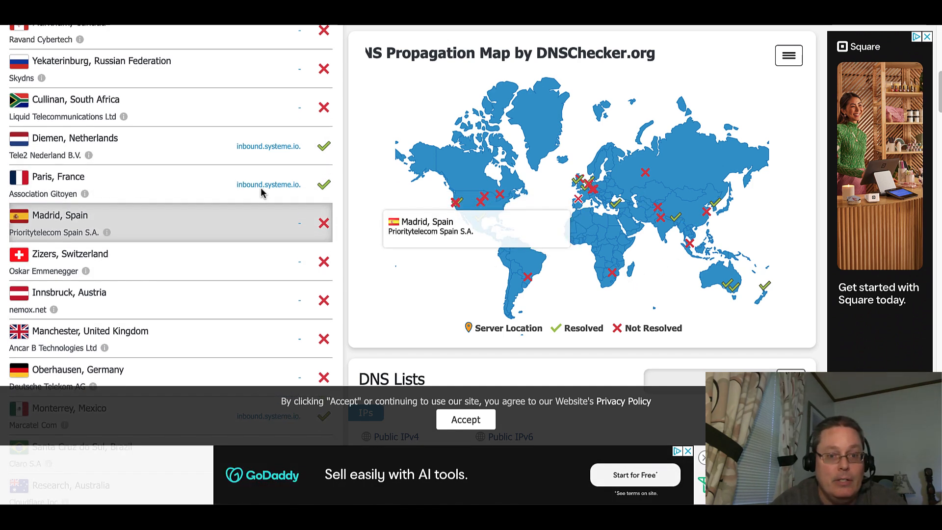
scroll(261, 191, up, 10)
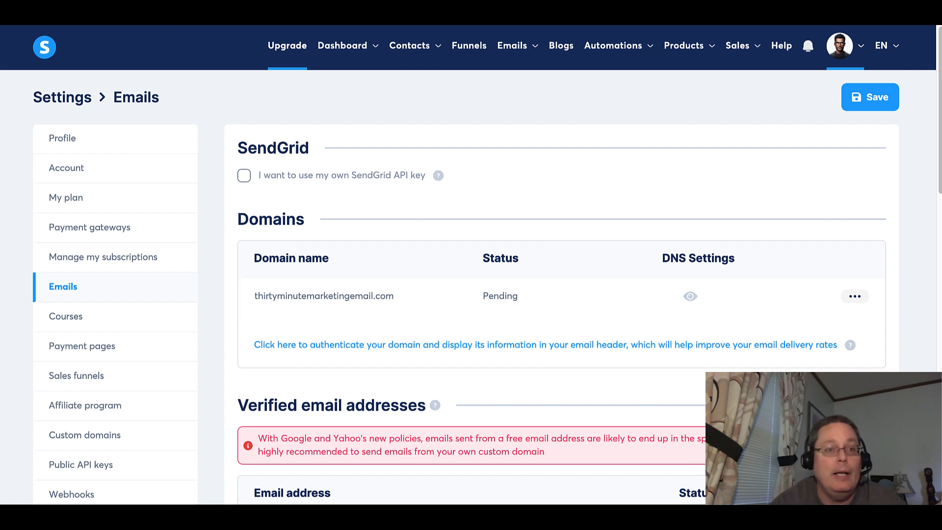
Reload the Emails settings page to recheck the domain's status and dismiss the profile notice.
key(F5)
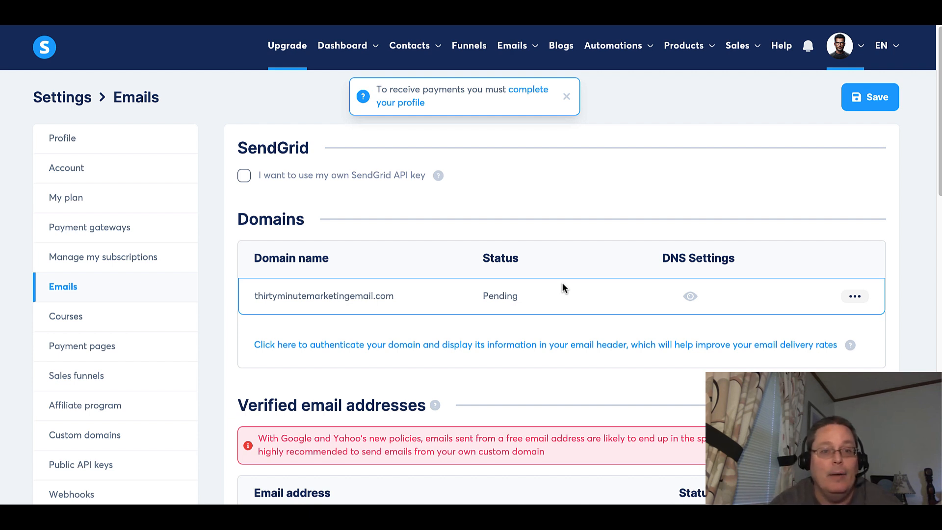
click(565, 96)
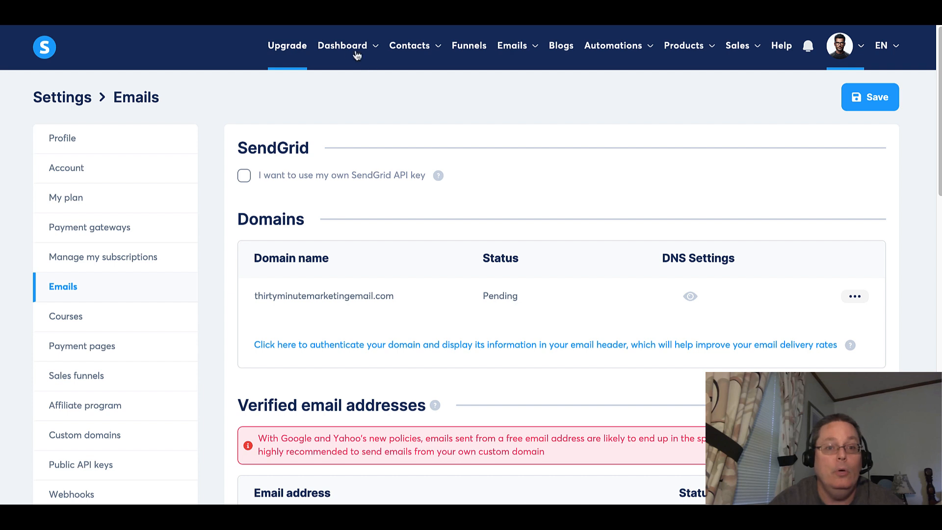
Go to the systeme.io Dashboard.
mouse_move(347, 55)
click(344, 88)
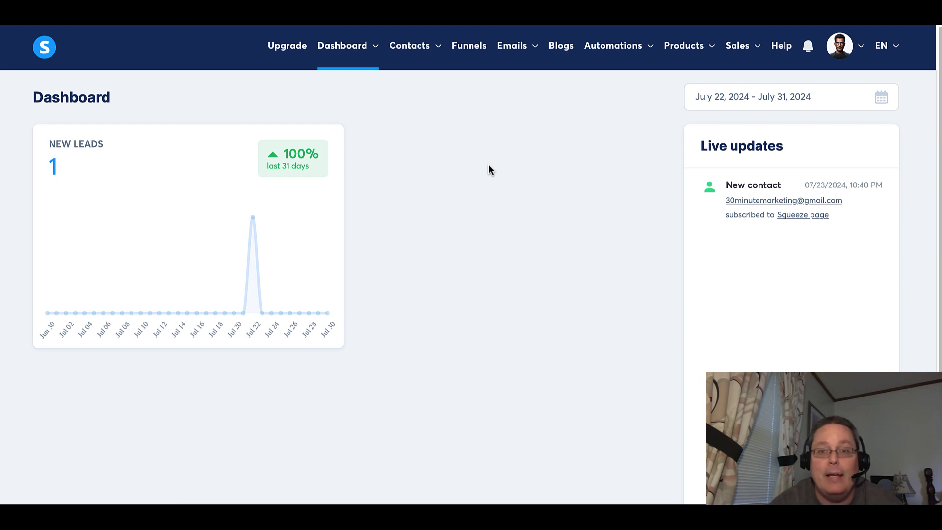
Switch to the Affiliating graphic, draw a red check beside Traffic and underline '2. Tools, Tech & Time'.
click(555, 9)
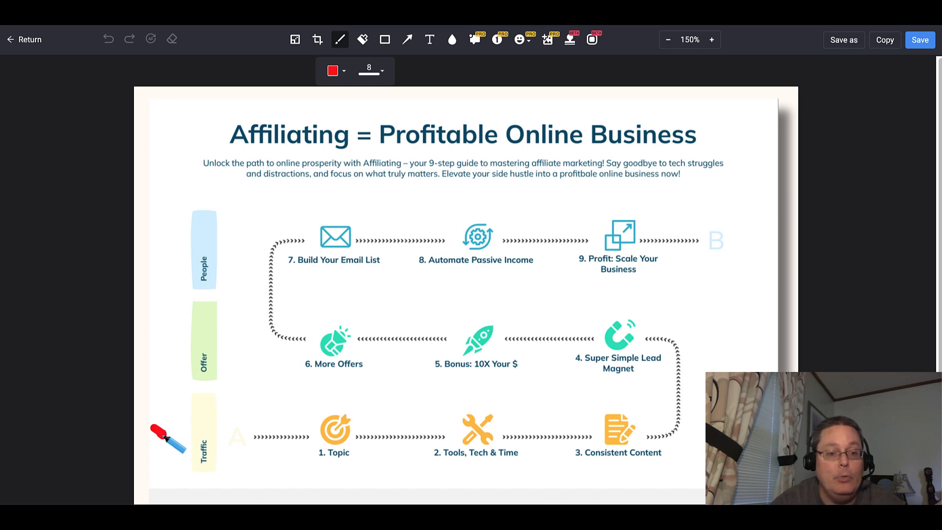
drag(163, 435, 189, 382)
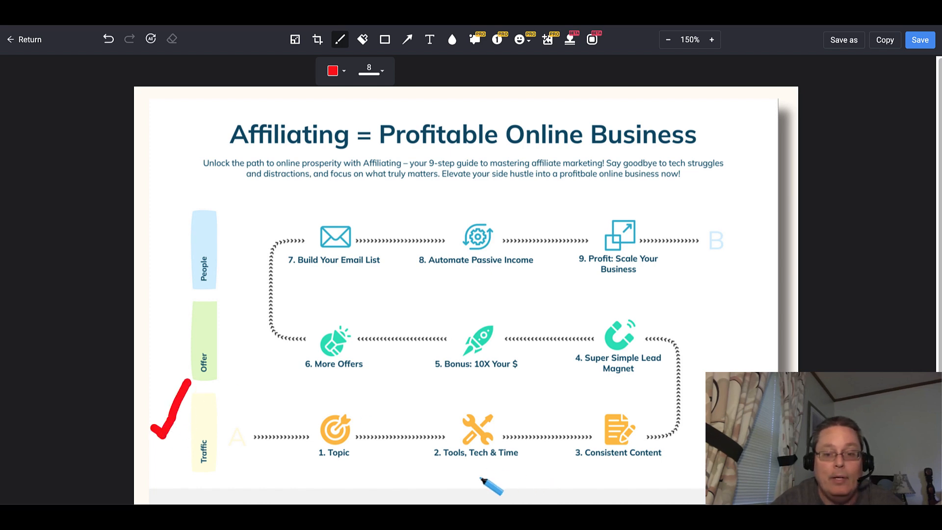
drag(427, 463, 537, 460)
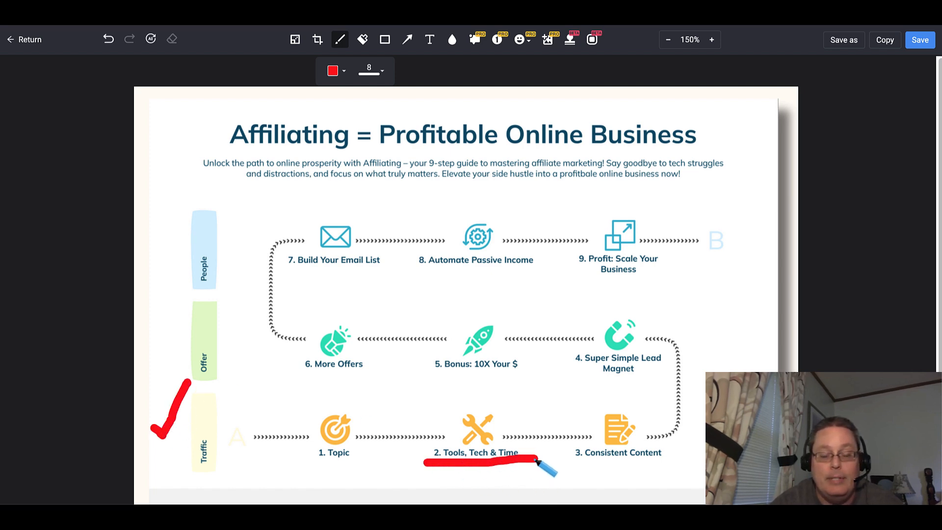